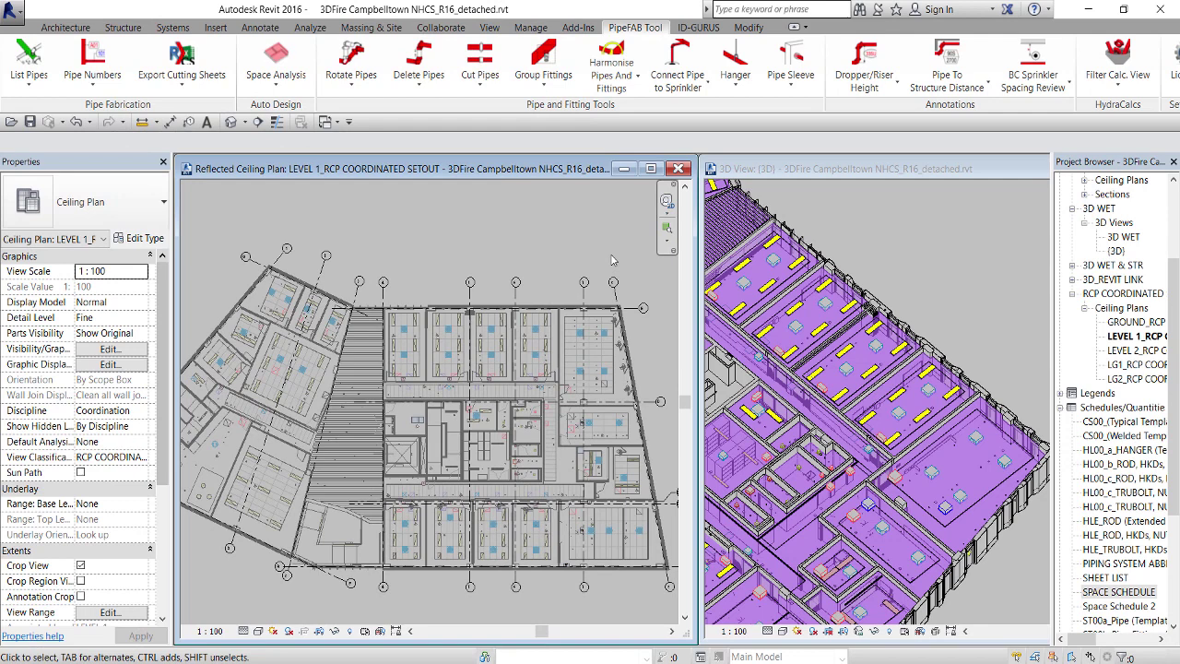
Run PipeFAB Space Analysis on the linked architectural RVT, placing 42 spaces in the ceiling plan.
click(280, 53)
click(624, 337)
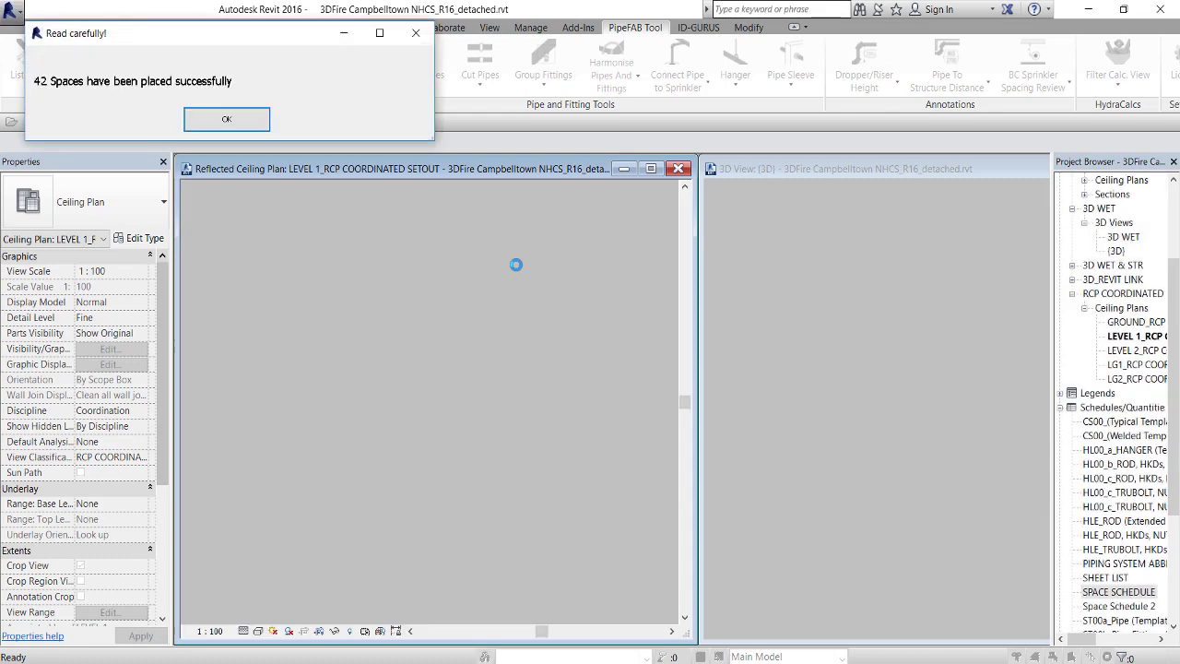
click(235, 35)
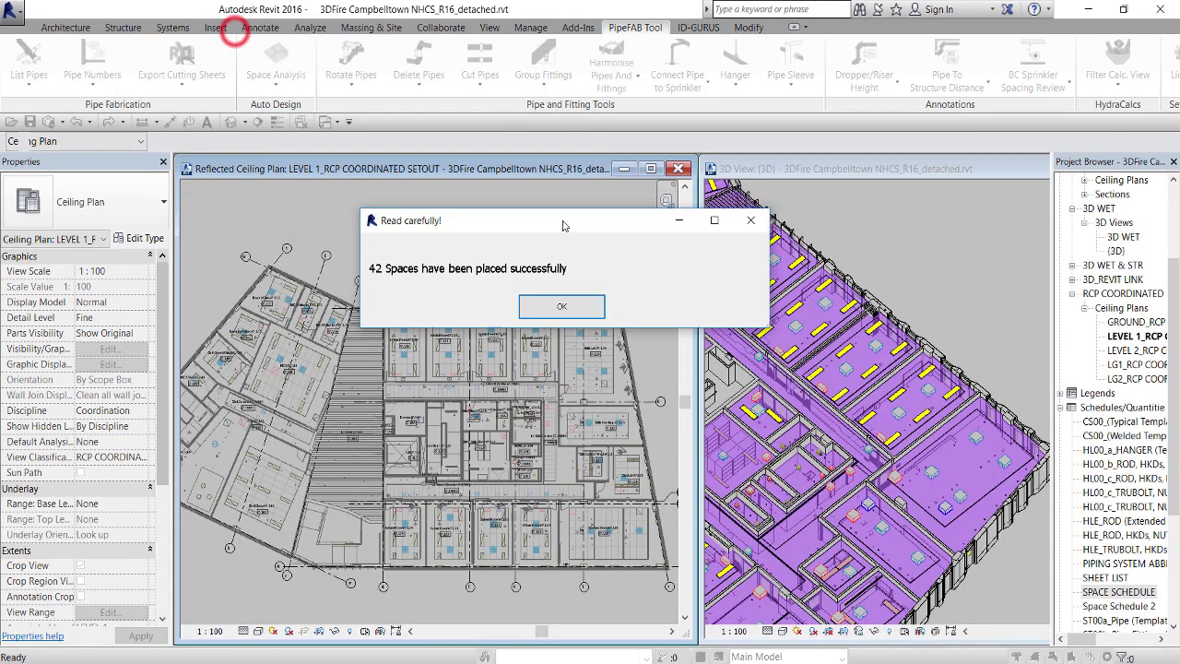
Dismiss the 42-spaces message and window-select the upper row of rooms.
click(536, 308)
scroll(638, 334, up, 5)
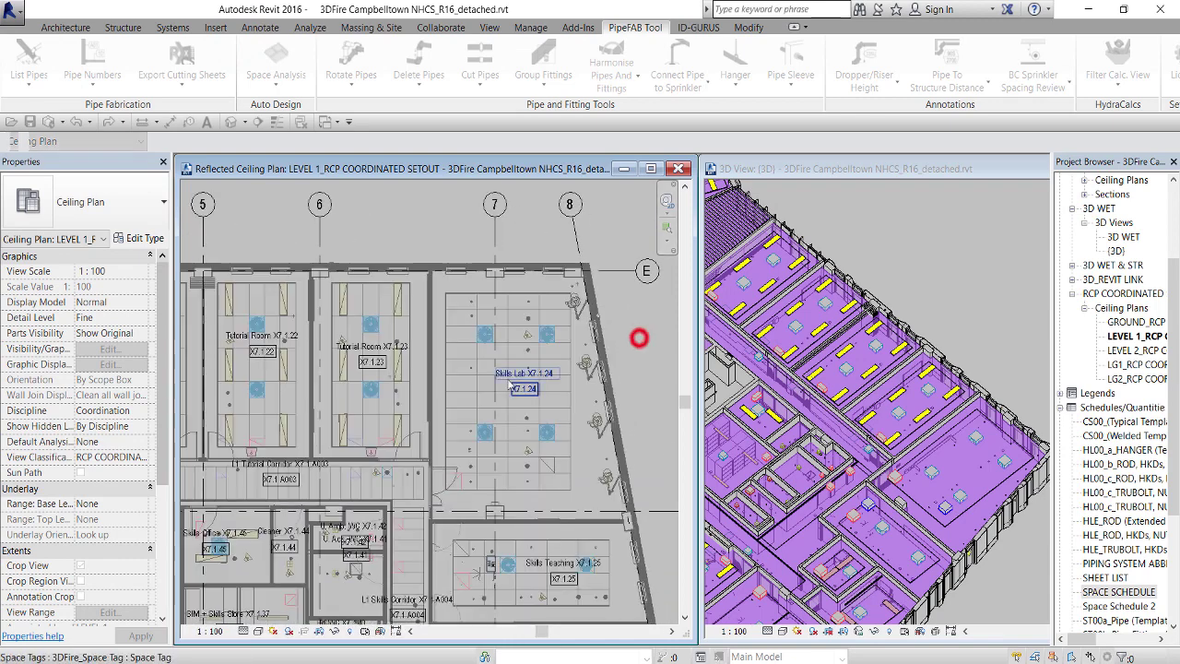
scroll(608, 367, down, 3)
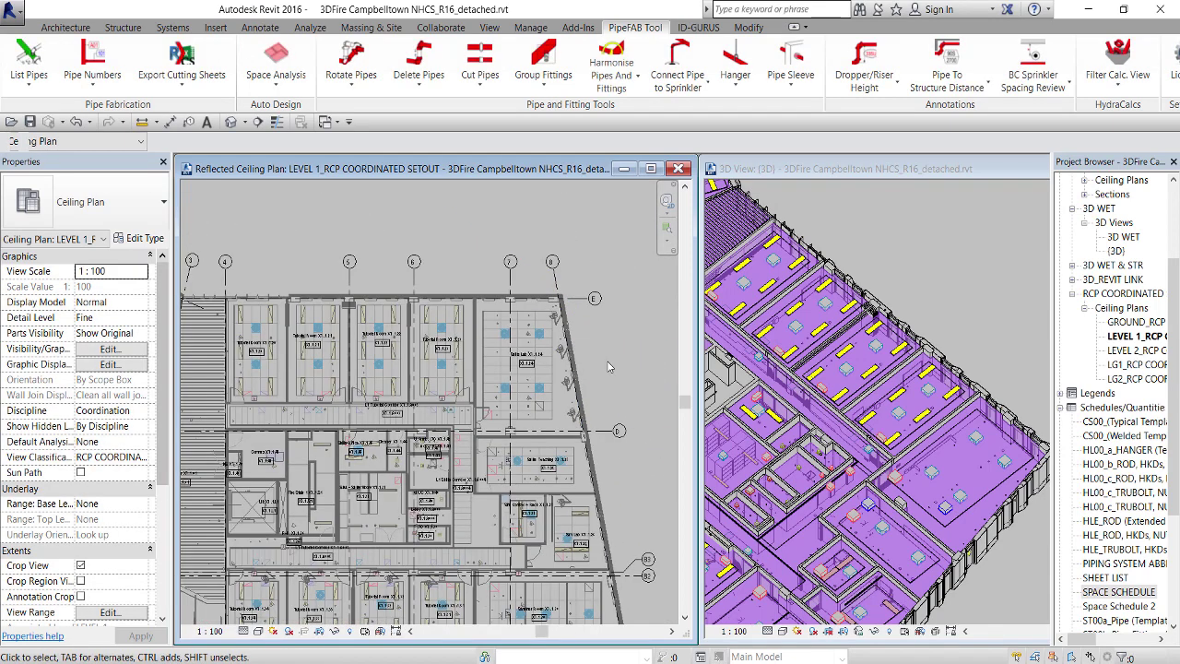
scroll(636, 348, up, 1)
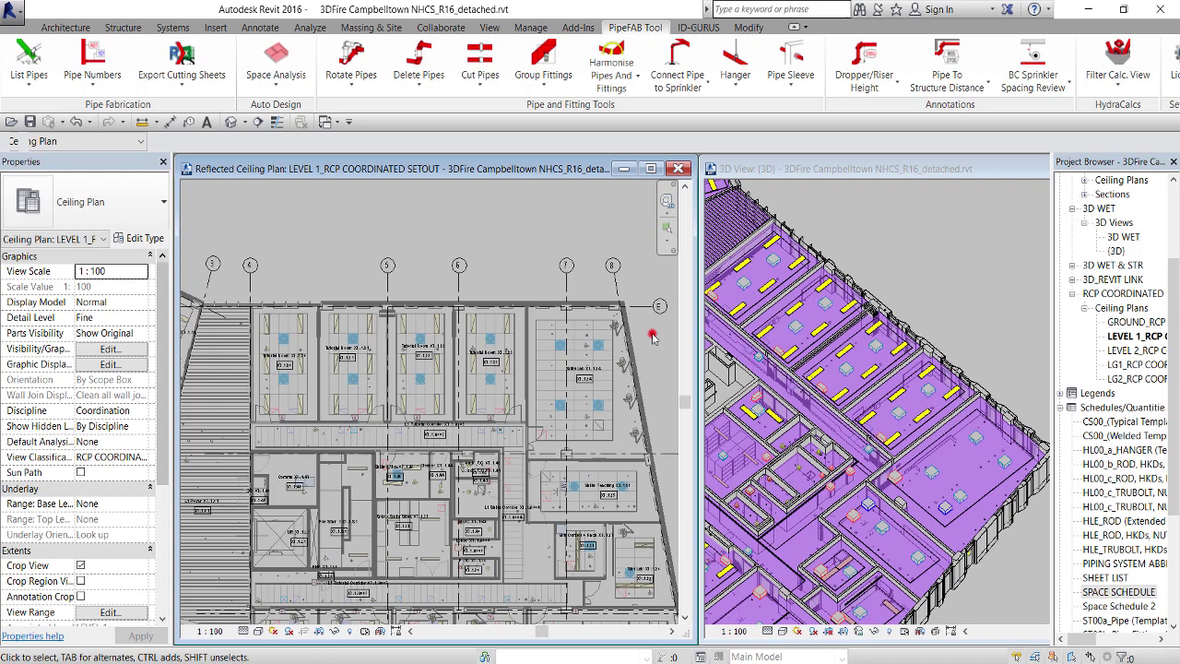
click(653, 337)
drag(284, 396, 673, 185)
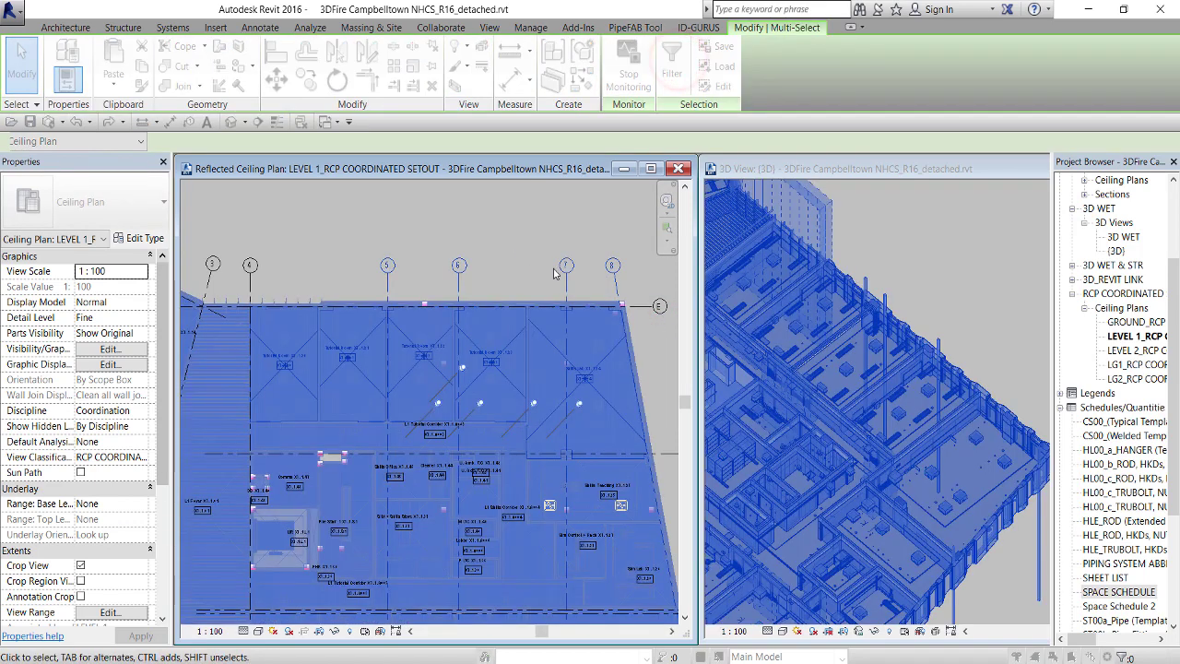
Filter the selection to Spaces only, leaving the five upper-room spaces.
click(455, 212)
click(243, 224)
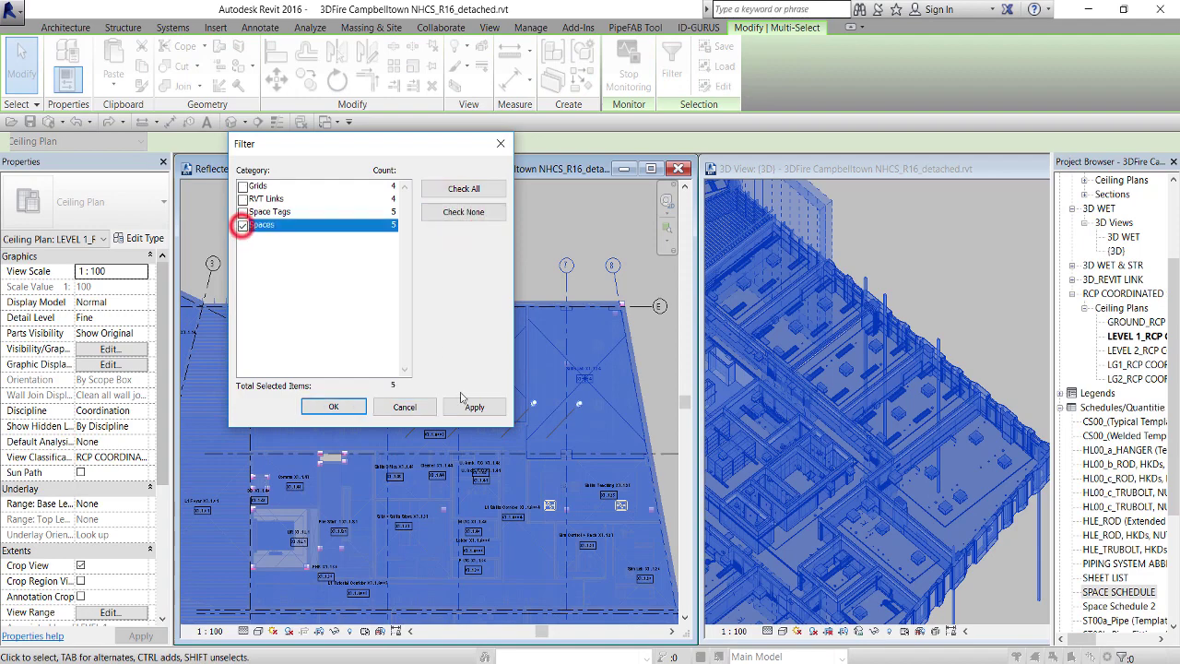
click(474, 407)
click(335, 404)
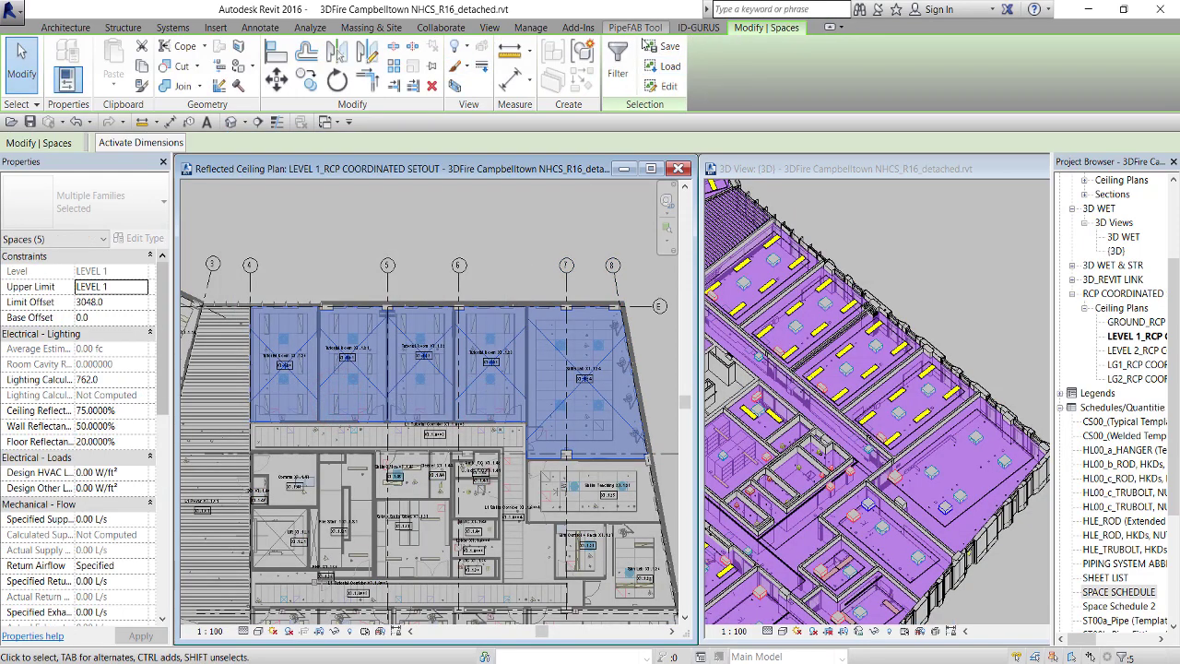
Start Auto-Sprinklers Layout with the ARC_ARC-CCS_R16.rvt link and 15mm brass K=8.1 BC sprinkler.
click(630, 28)
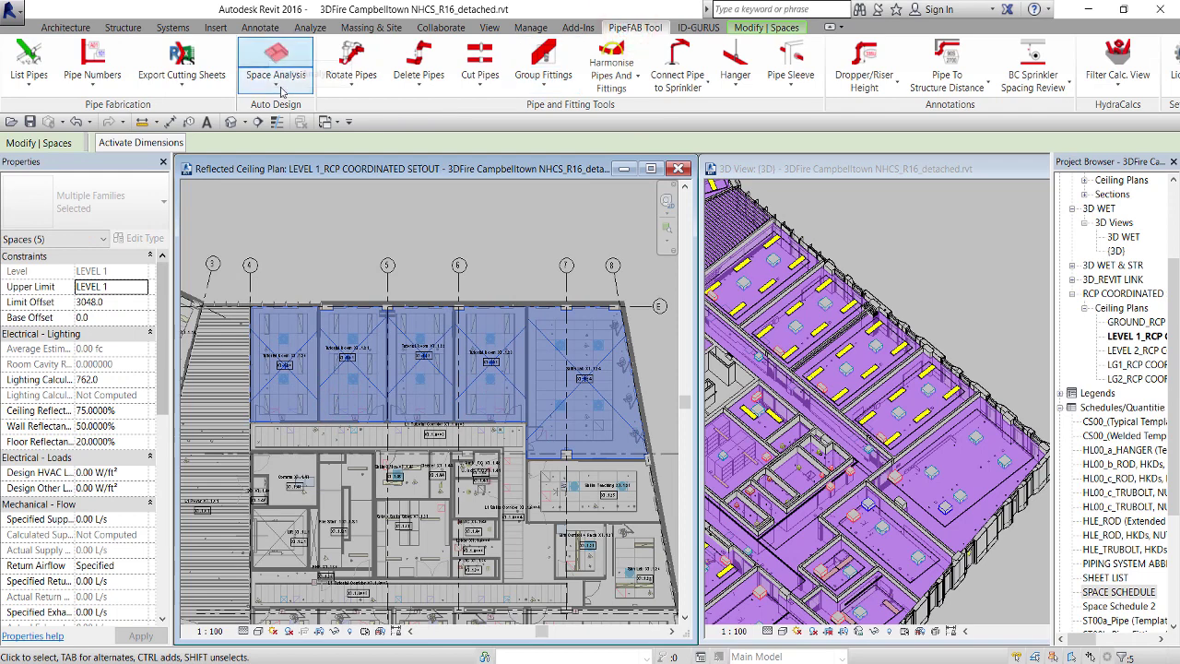
click(277, 87)
click(300, 148)
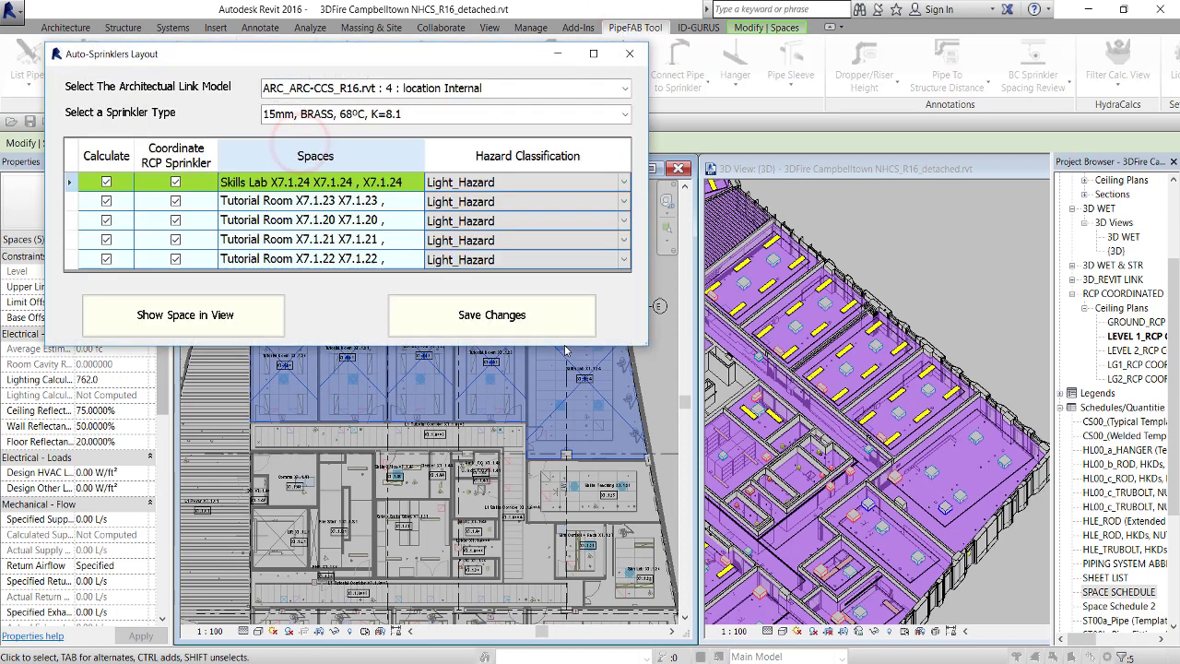
click(624, 88)
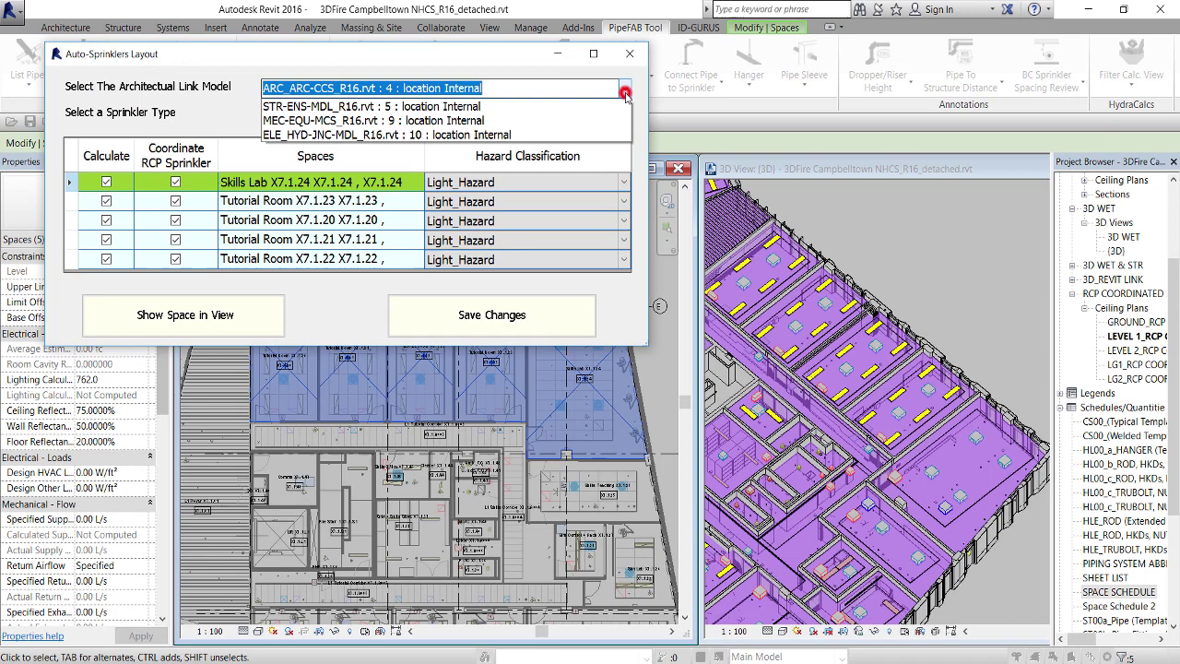
click(516, 106)
click(629, 115)
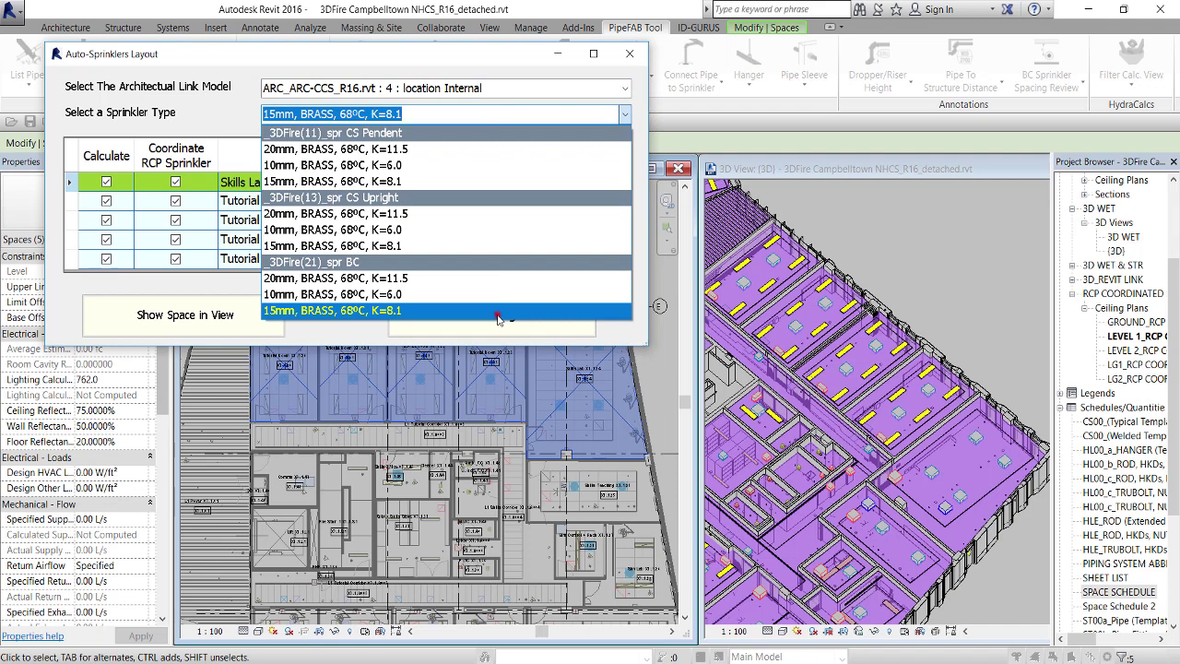
click(498, 313)
Inspect the Skills Lab and Tutorial Room X7.1.23 rows, leaving X7.1.23 at Light_Hazard.
shift+click(206, 261)
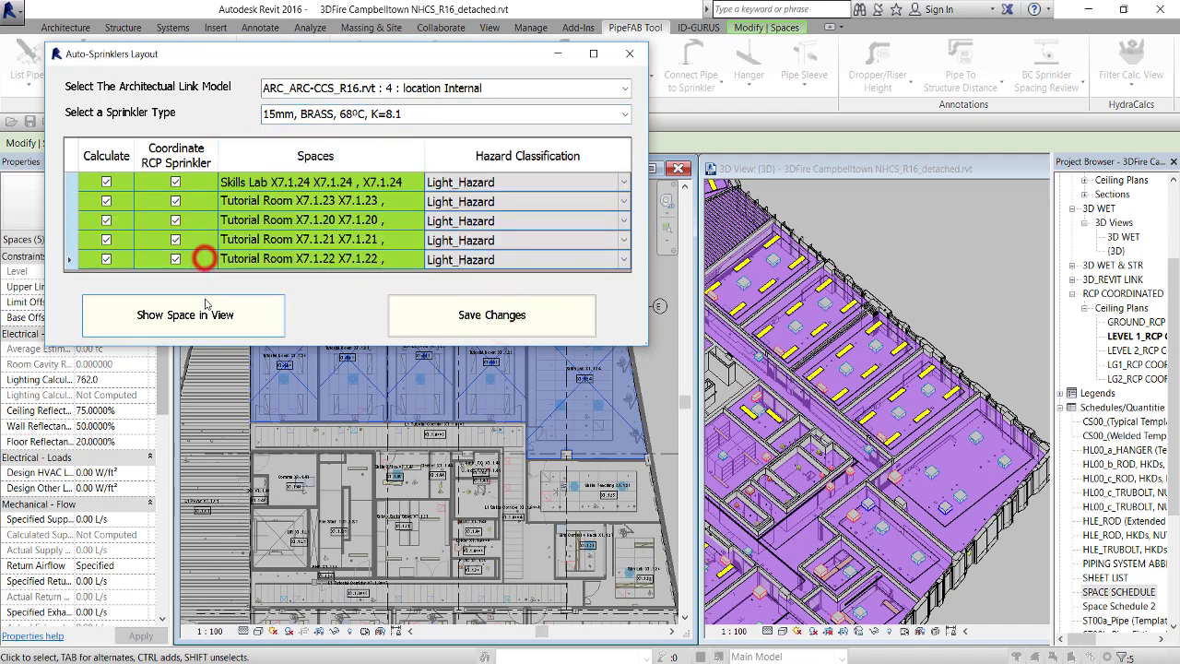
click(188, 183)
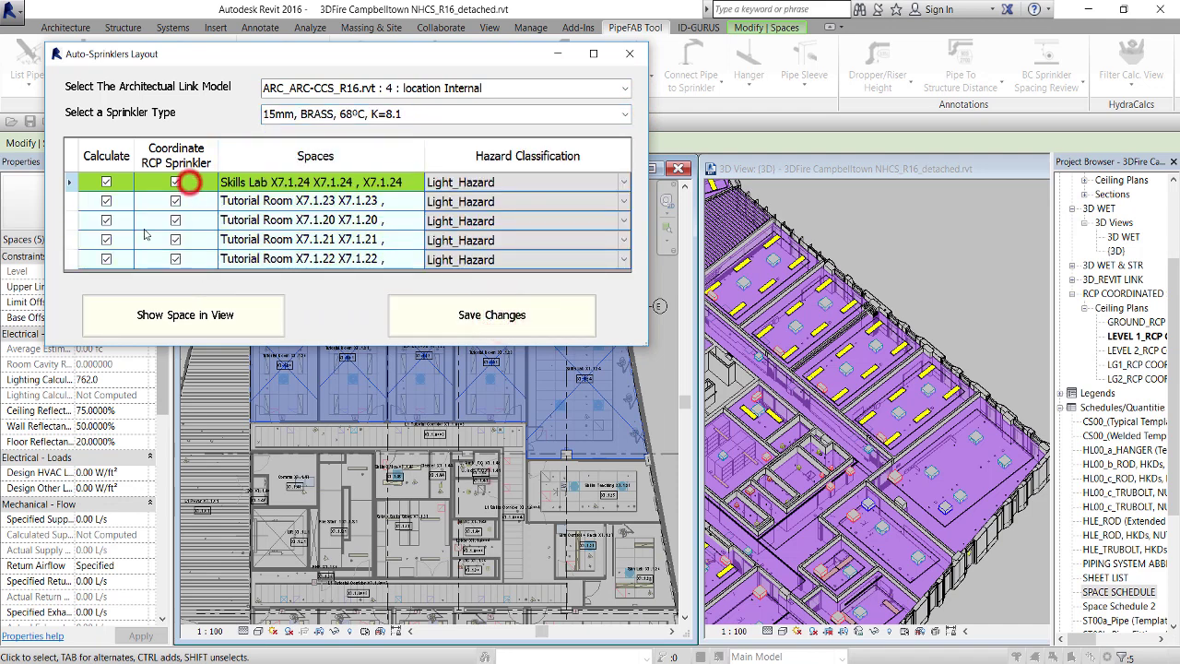
click(209, 316)
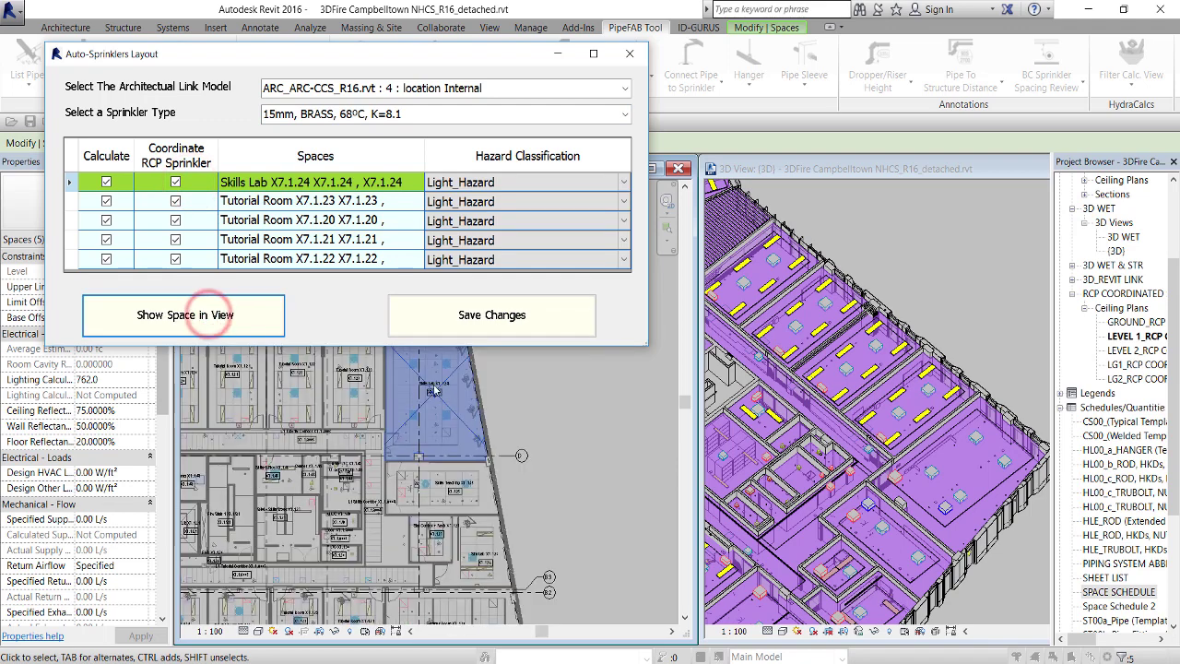
click(198, 201)
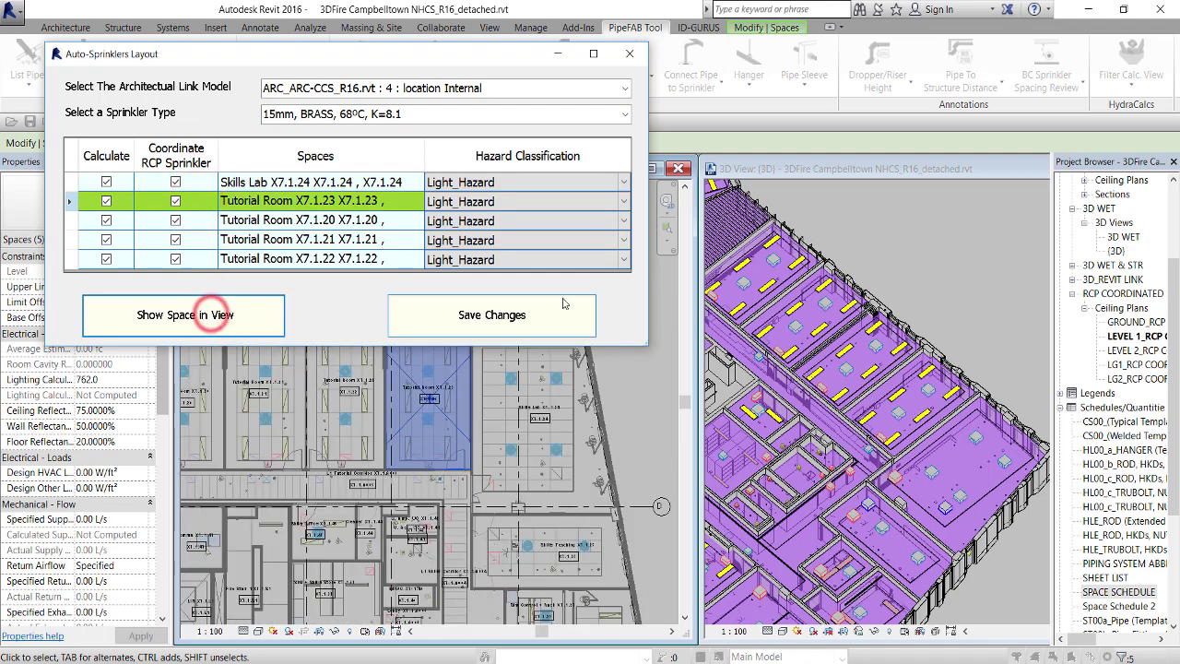
click(625, 202)
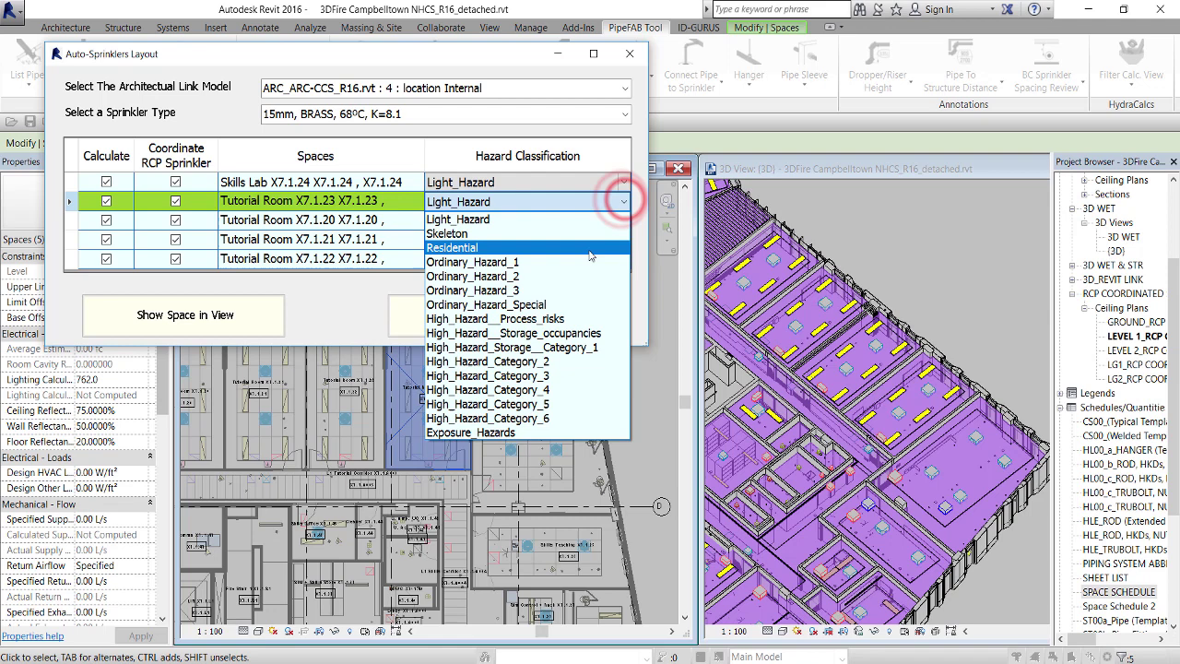
click(625, 204)
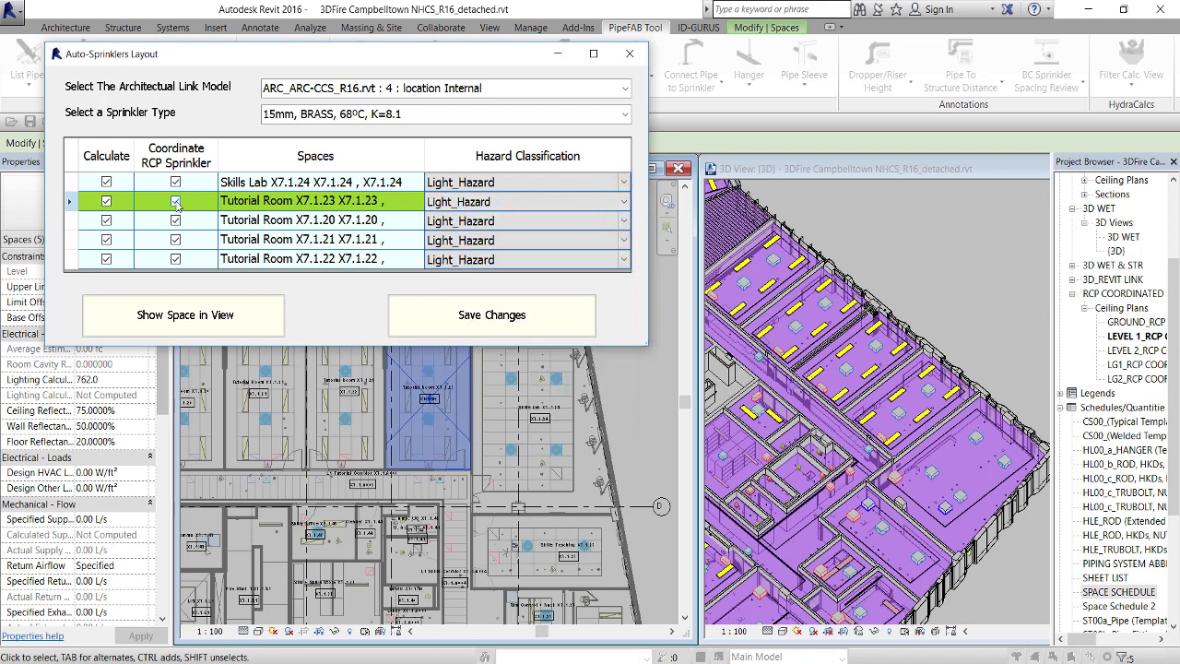
click(105, 202)
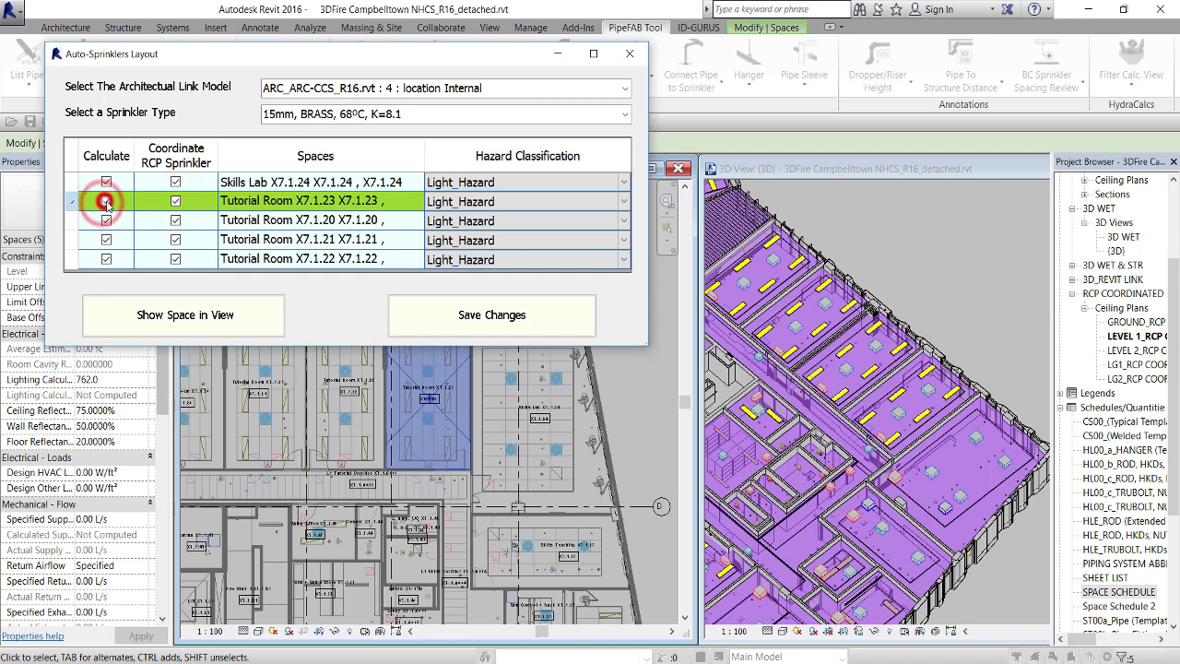
Set all five spaces to Ordinary_Hazard_1 with RCP coordination off and save.
click(126, 182)
shift+click(159, 258)
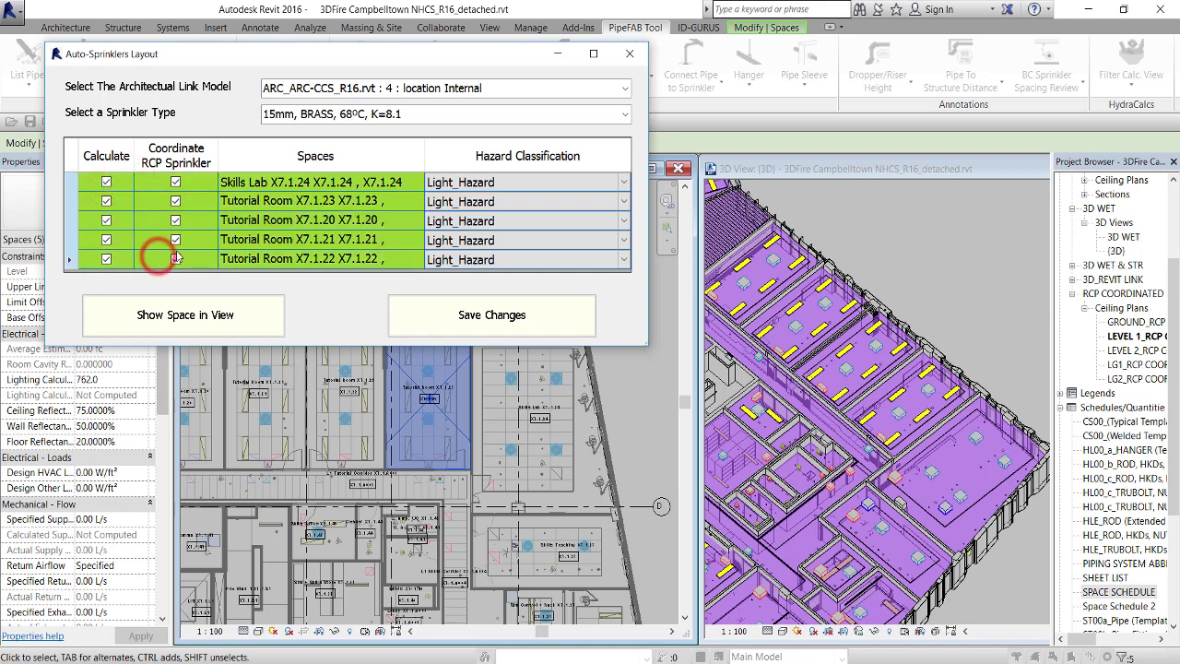
click(175, 258)
click(623, 265)
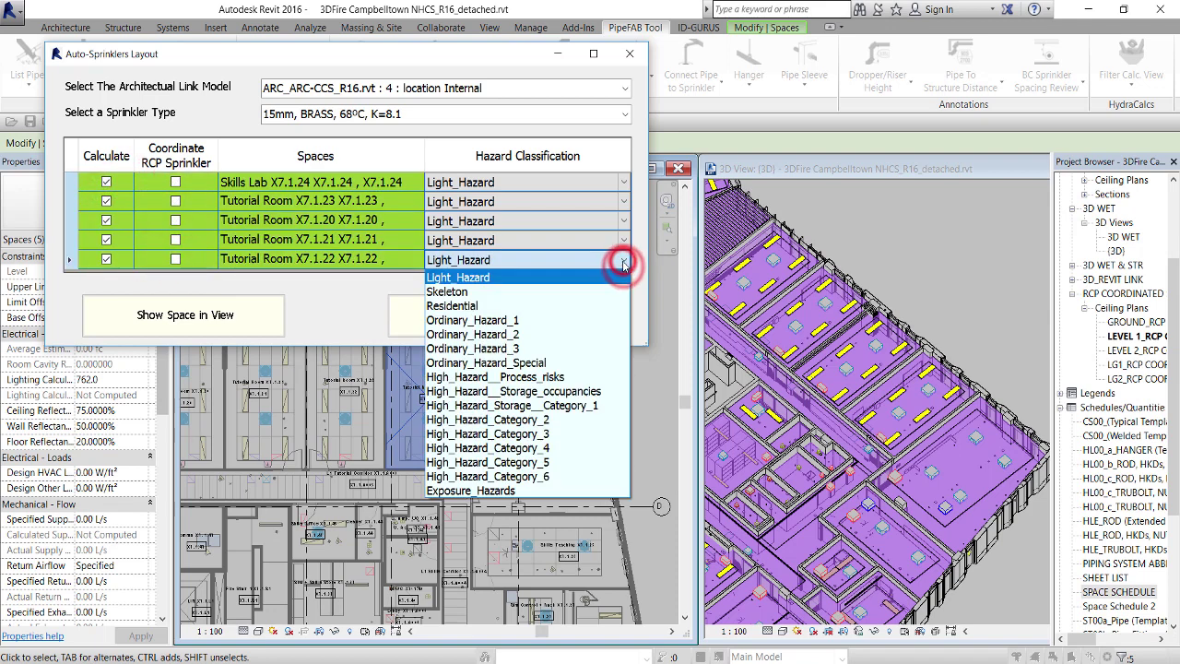
click(544, 319)
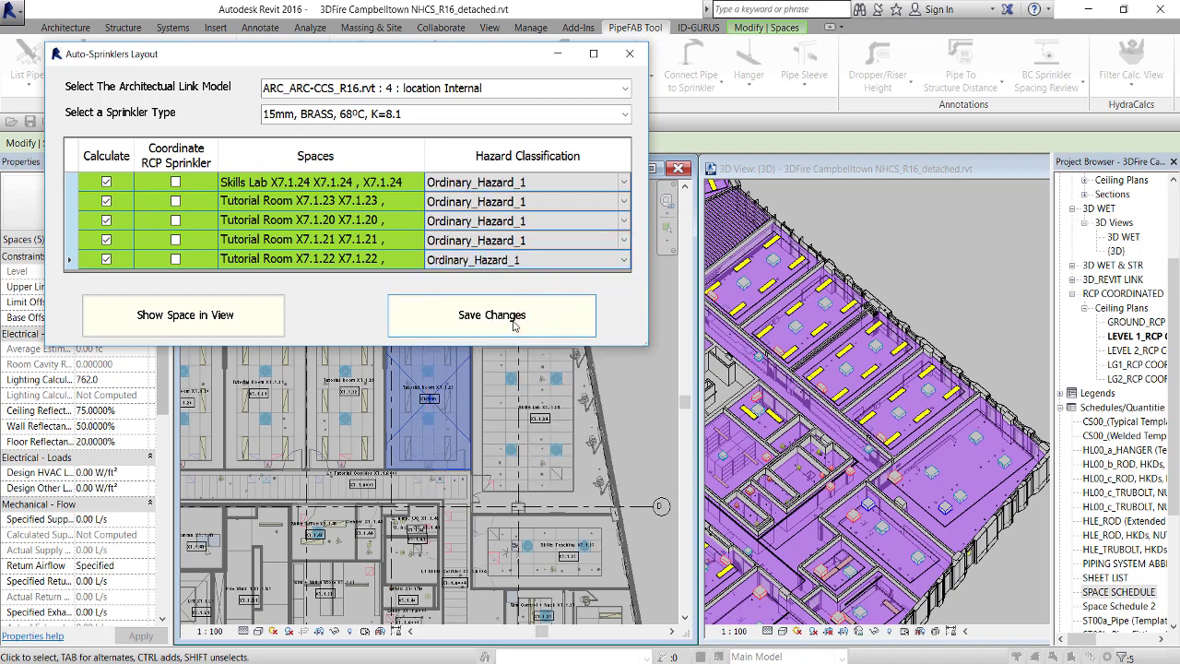
click(513, 318)
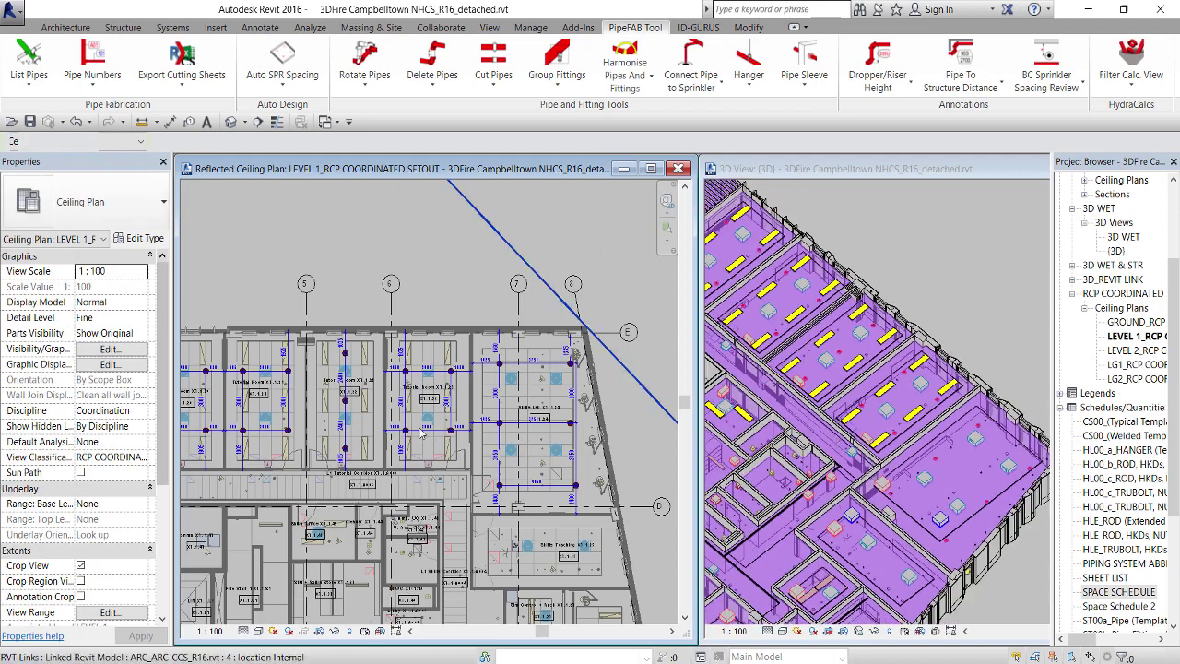
Zoom out to the whole floor and select the Skills Teaching space.
scroll(401, 424, up, 2)
scroll(404, 425, up, 2)
scroll(387, 424, down, 3)
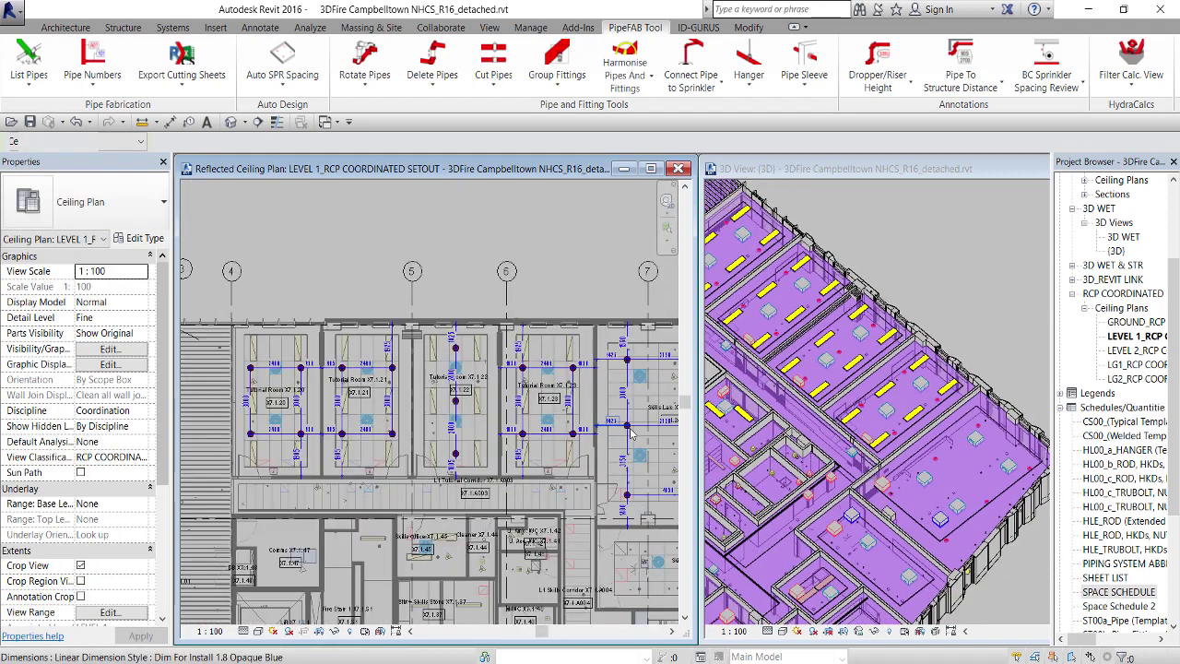
scroll(387, 424, down, 1)
scroll(438, 410, down, 1)
scroll(489, 396, down, 1)
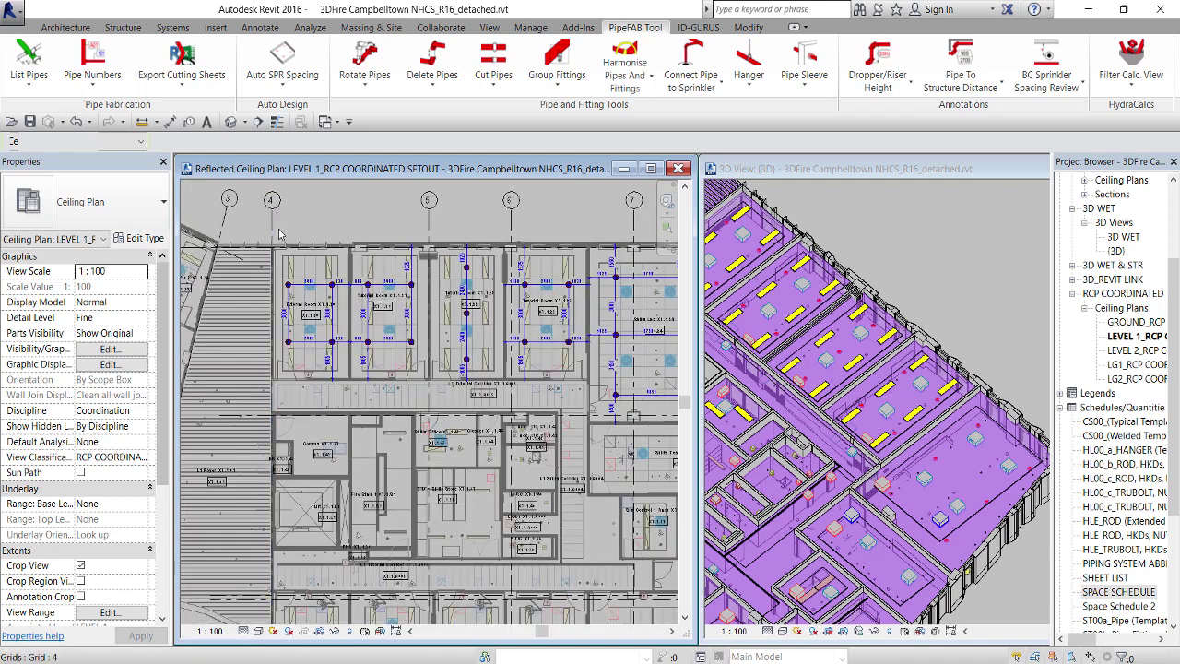
scroll(553, 378, down, 1)
scroll(588, 366, up, 2)
click(531, 419)
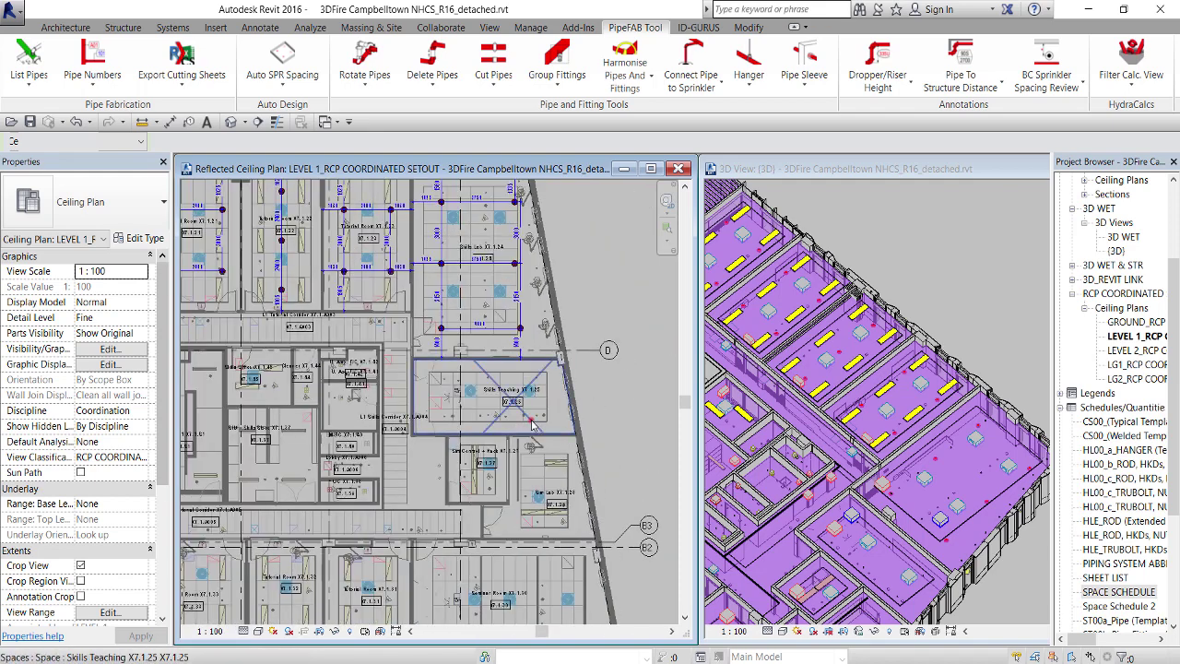
Add the L1 Skills Corridor and run Auto SPR Spacing for both spaces at Light_Hazard.
ctrl+click(434, 473)
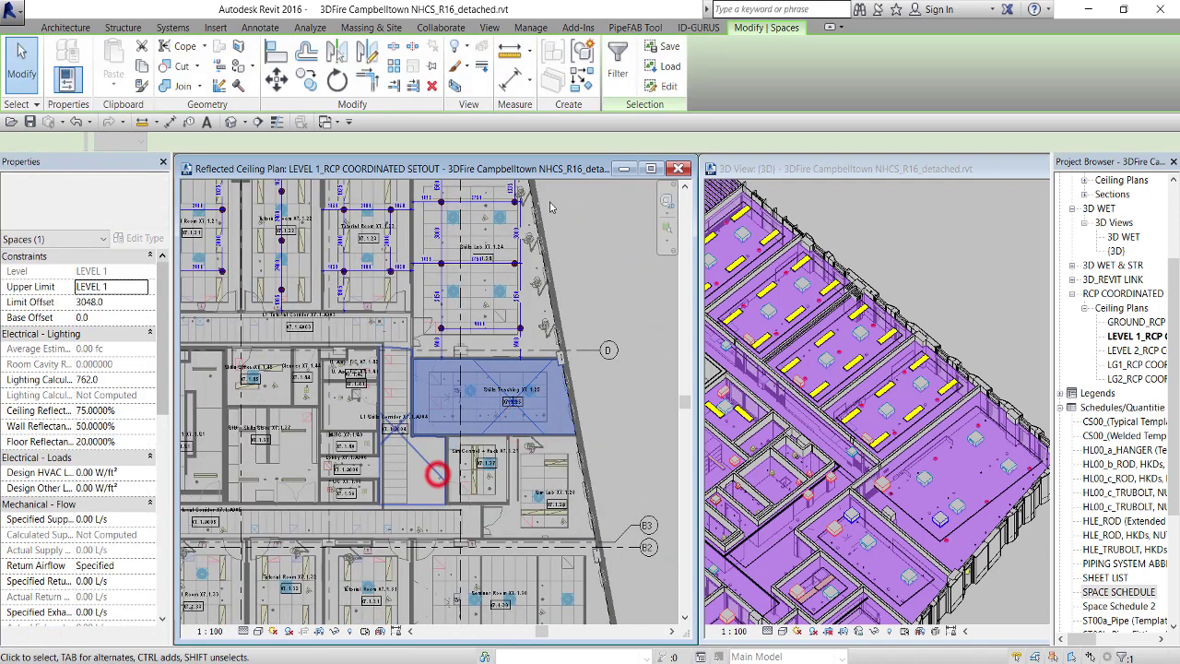
click(646, 27)
click(282, 85)
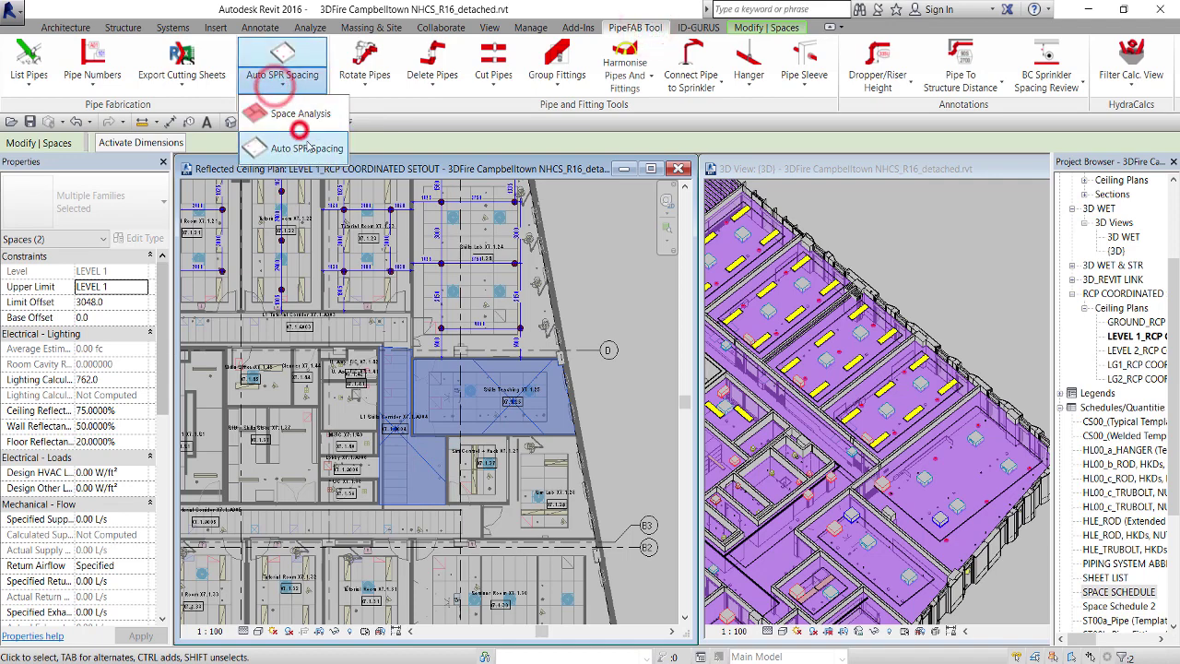
click(306, 137)
click(204, 218)
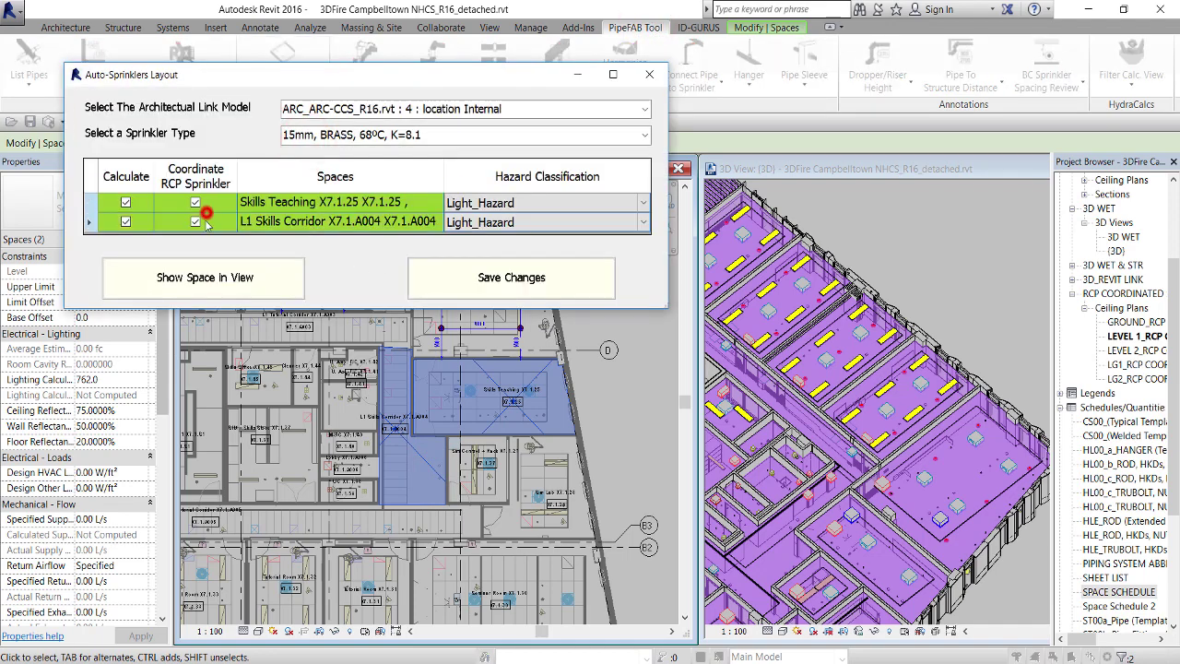
click(503, 289)
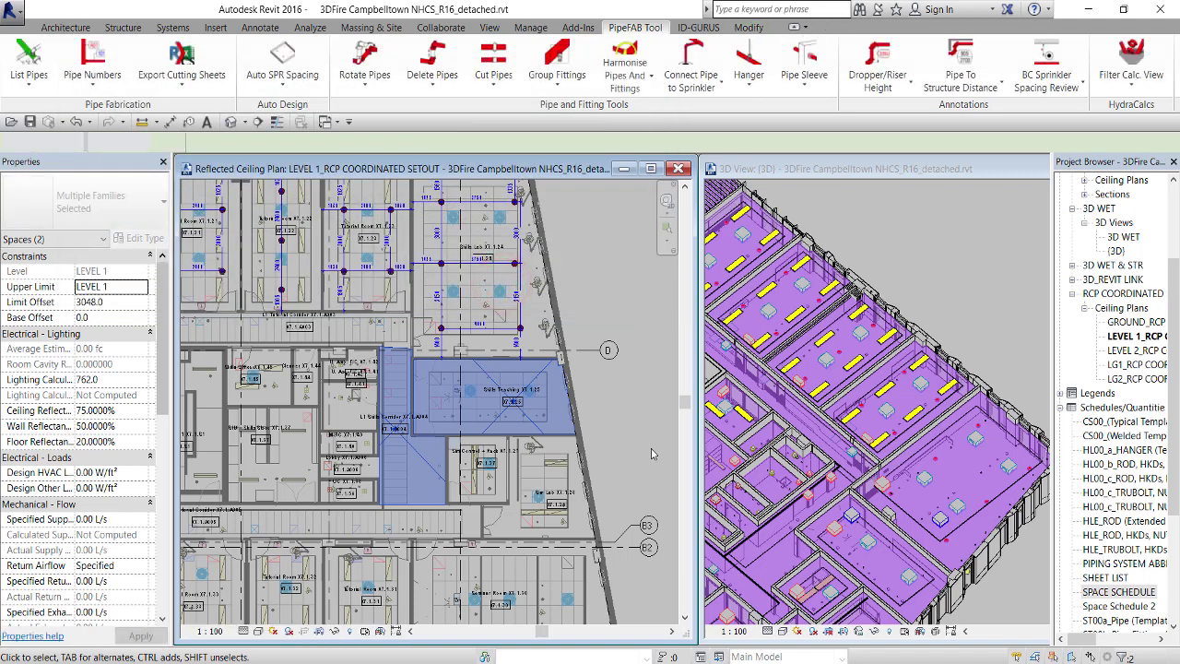
Clear the selection and zoom around to review the new sprinkler layouts.
click(650, 448)
scroll(598, 434, up, 1)
scroll(598, 434, up, 1)
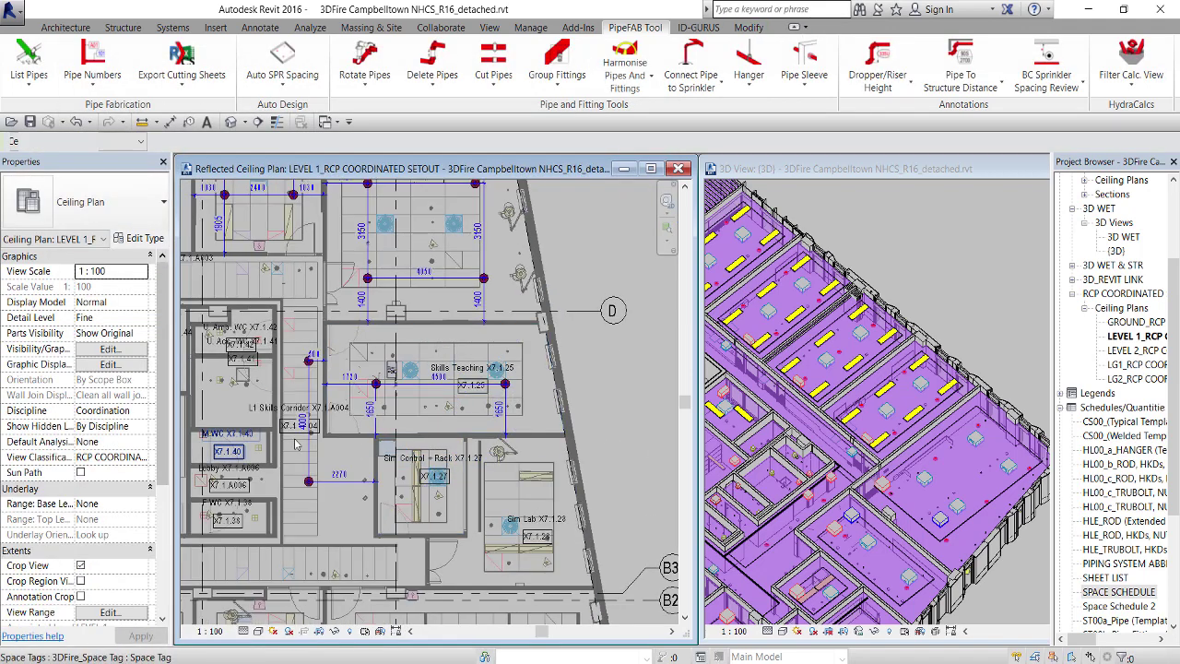
scroll(603, 309, down, 2)
scroll(604, 309, down, 2)
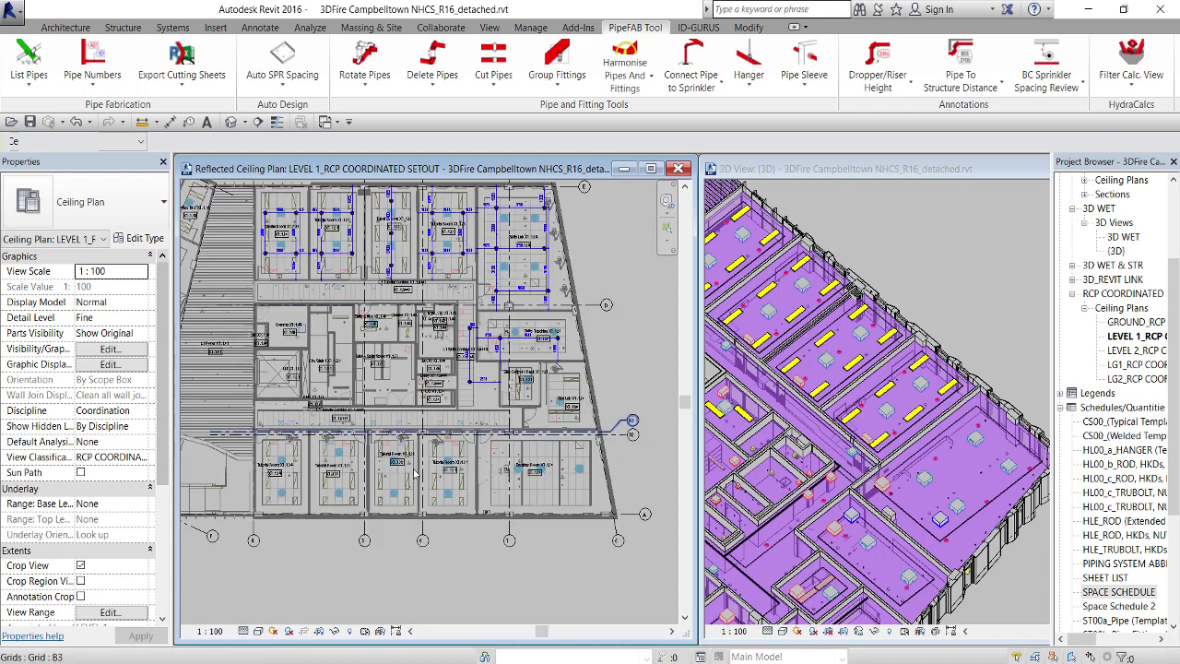
scroll(414, 474, up, 2)
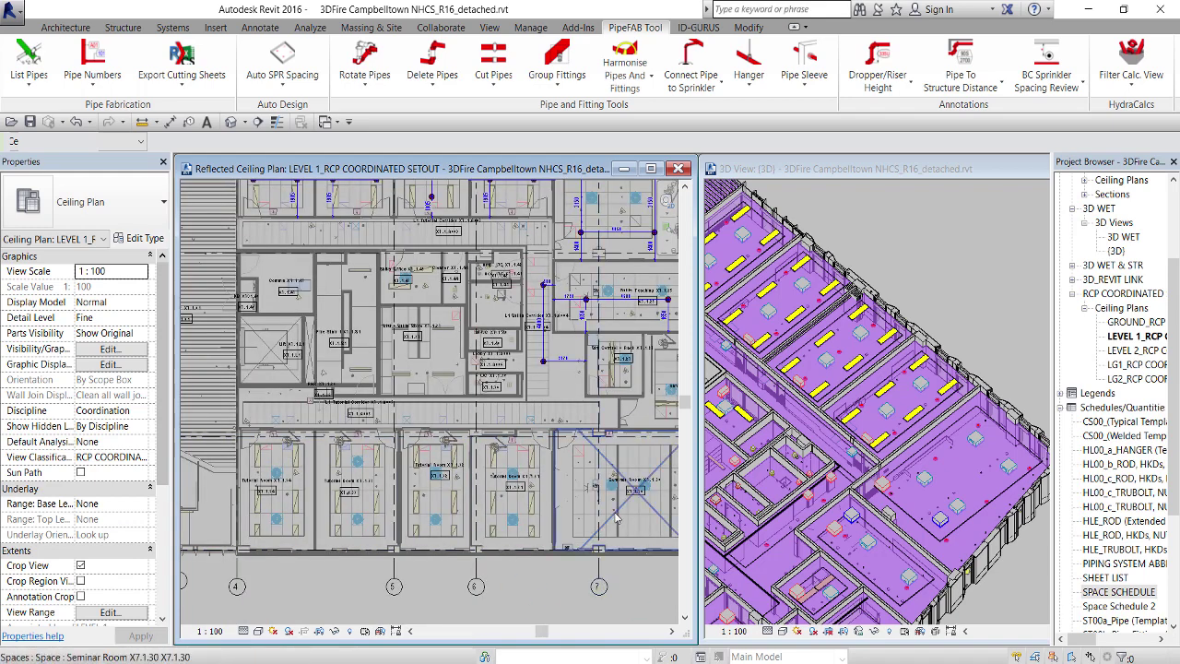
Auto-lay sprinklers in Tutorial Room X7.1.33 at Ordinary_Hazard_1 with RCP coordination off.
click(374, 522)
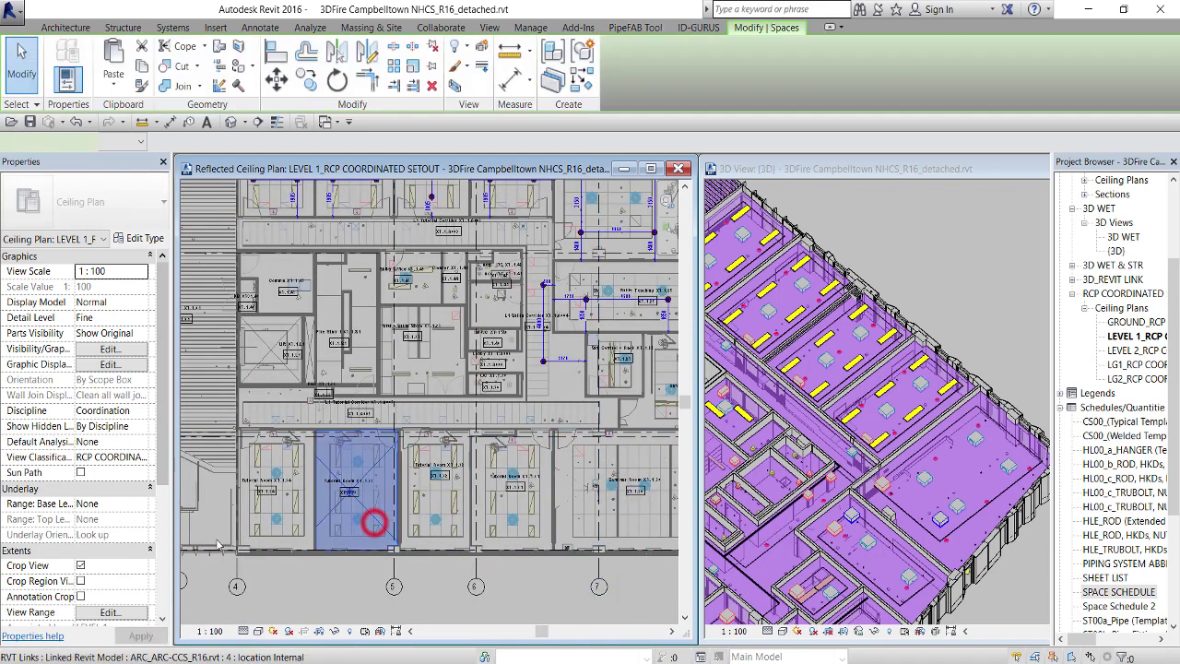
scroll(218, 545, up, 4)
click(650, 27)
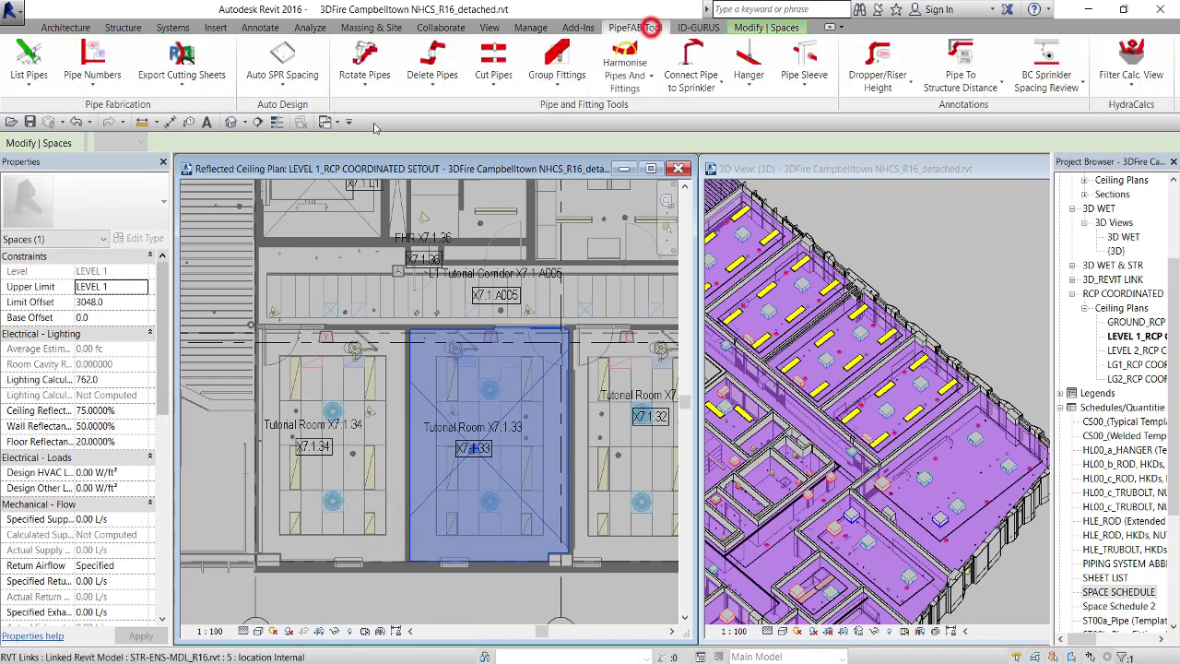
click(282, 67)
click(269, 150)
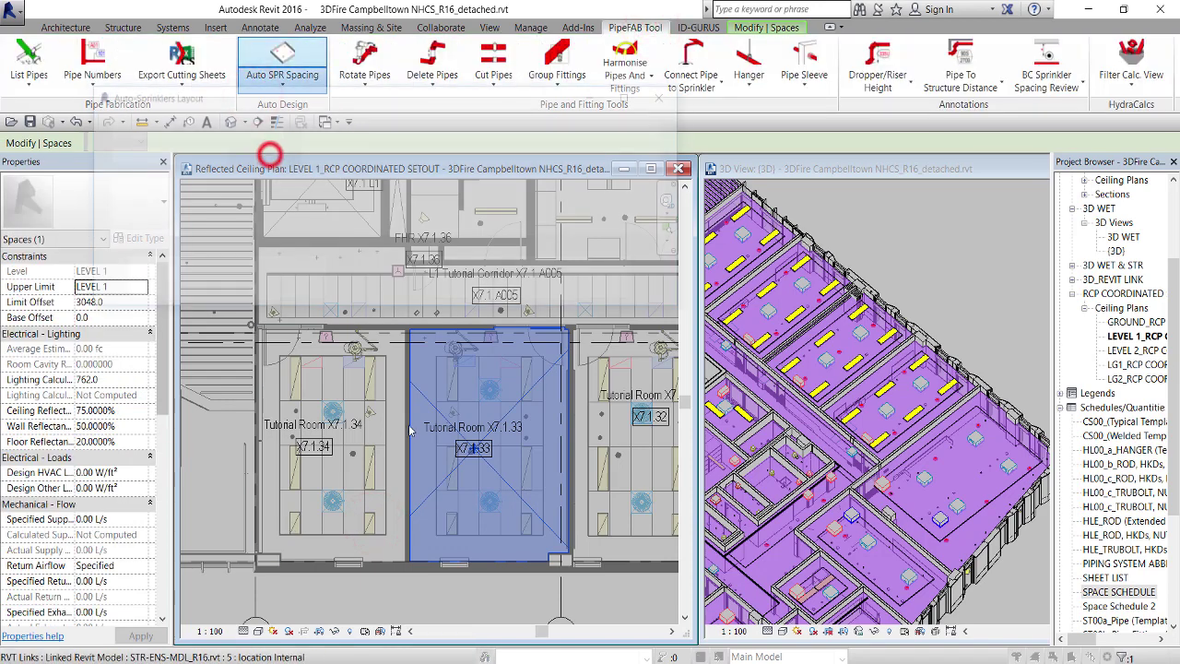
click(214, 223)
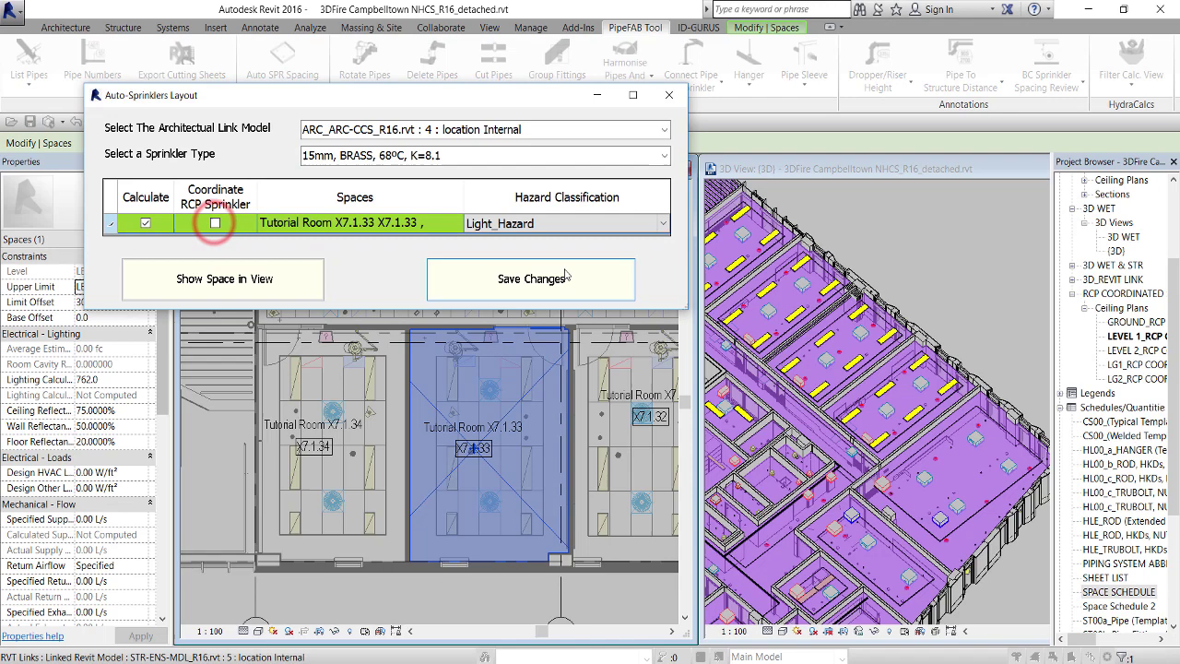
click(632, 230)
click(657, 225)
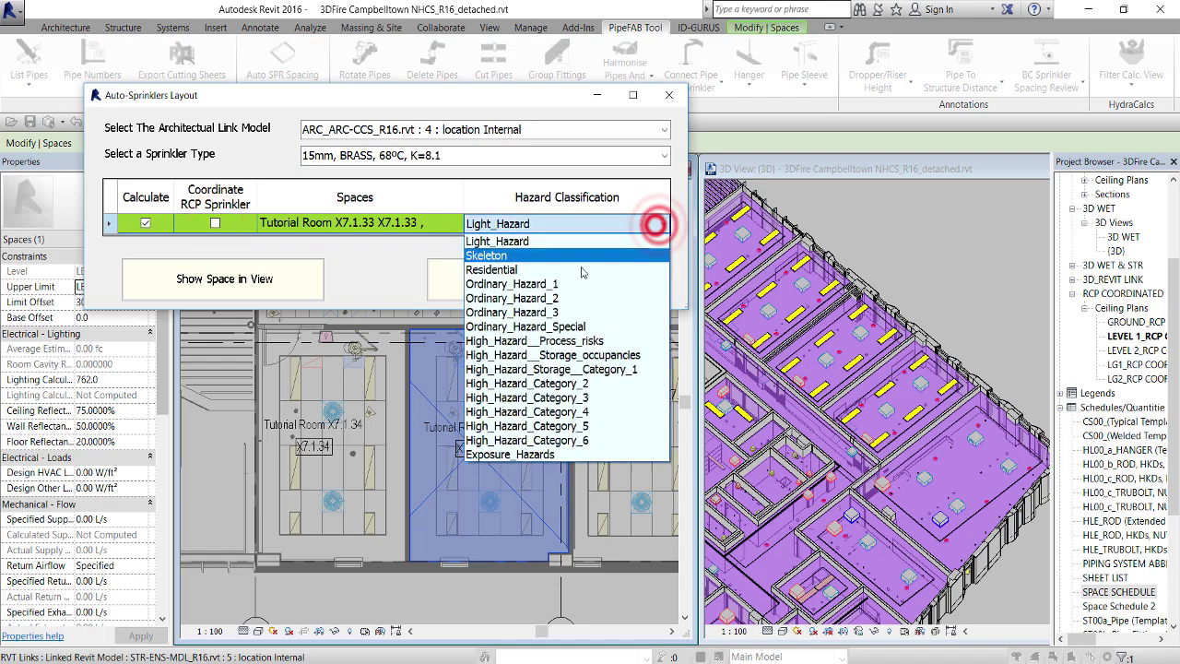
click(498, 284)
click(552, 281)
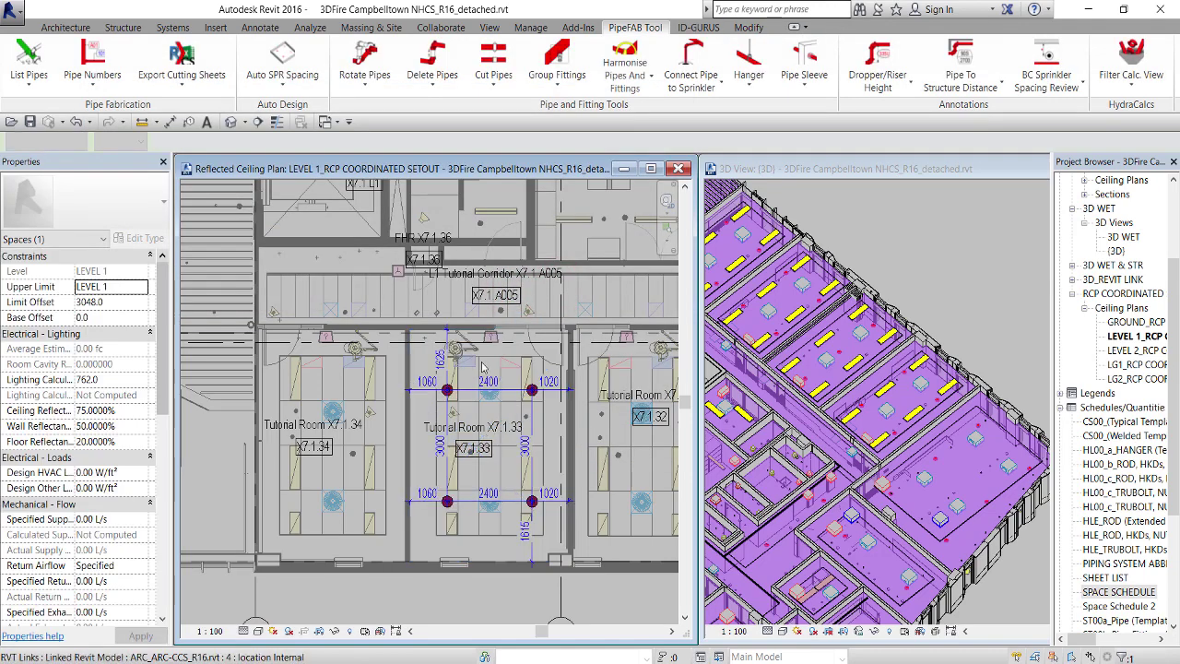
Orbit and zoom the 3D view to inspect the roof and stair core.
scroll(451, 519, up, 2)
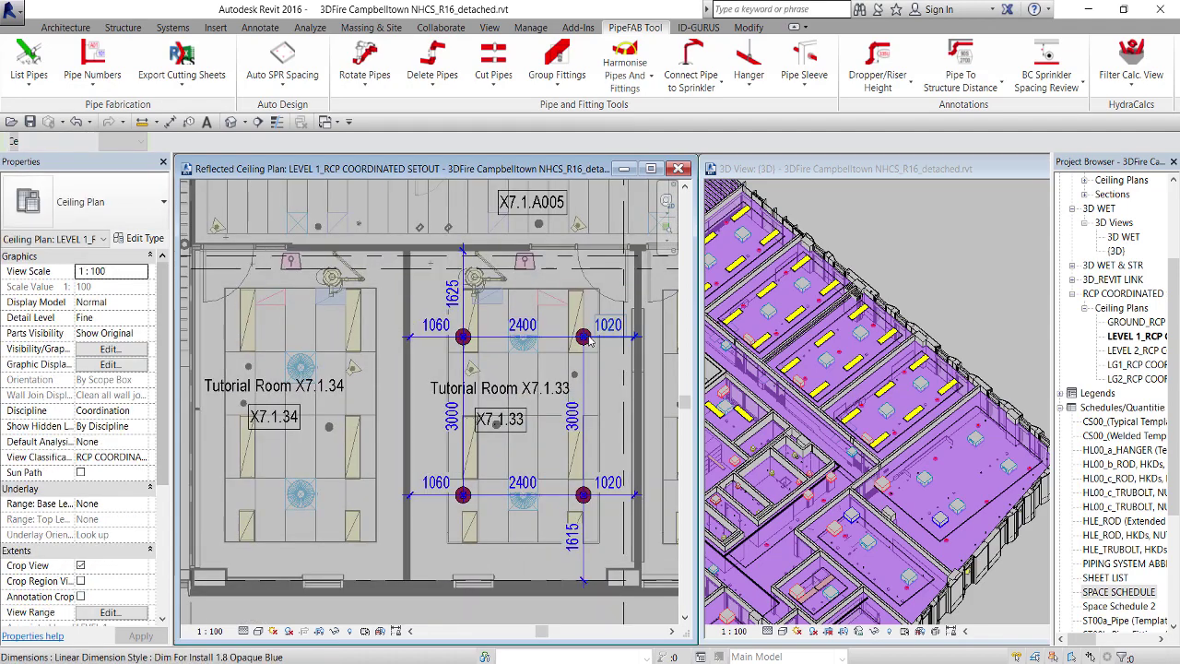
shift+middle_drag(832, 359, 832, 371)
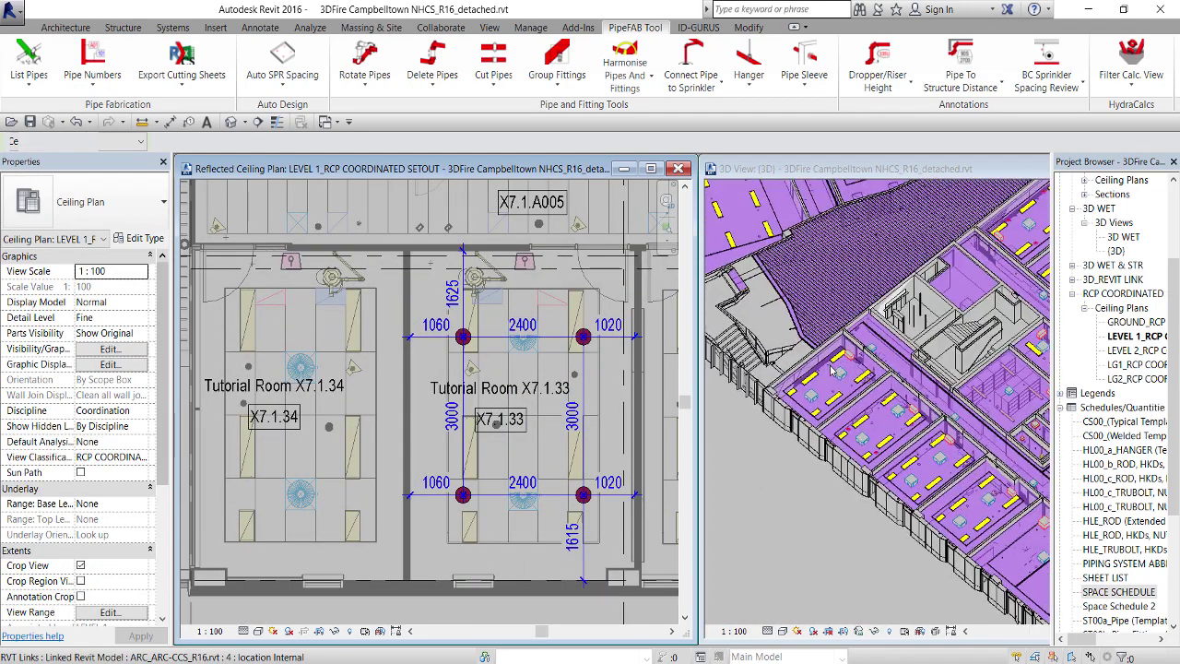
scroll(832, 370, up, 2)
scroll(832, 370, up, 1)
scroll(967, 522, up, 2)
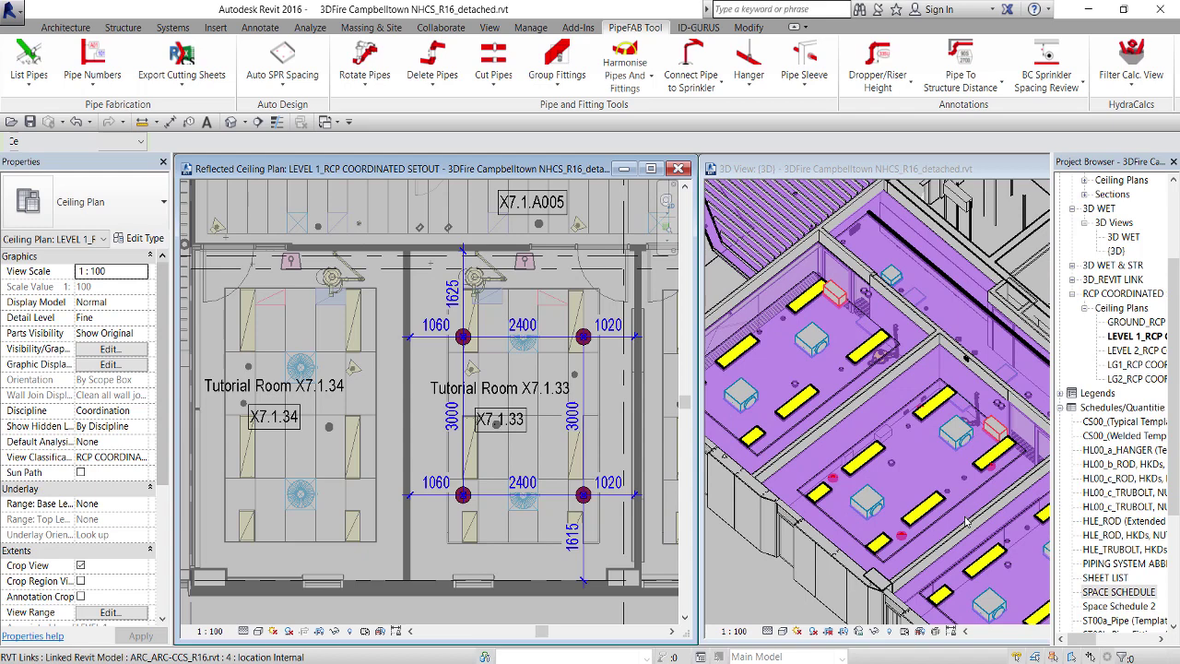
scroll(967, 521, down, 1)
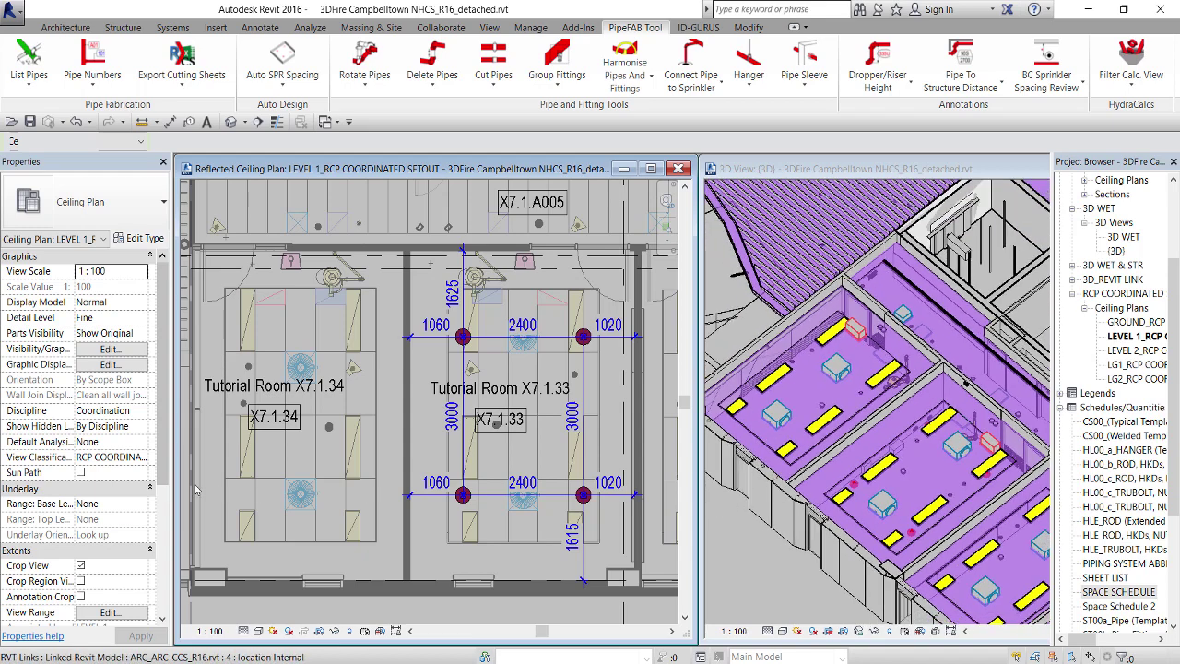
Select Tutorial Room X7.1.34 and auto-lay its sprinklers at Ordinary_Hazard_1.
click(322, 473)
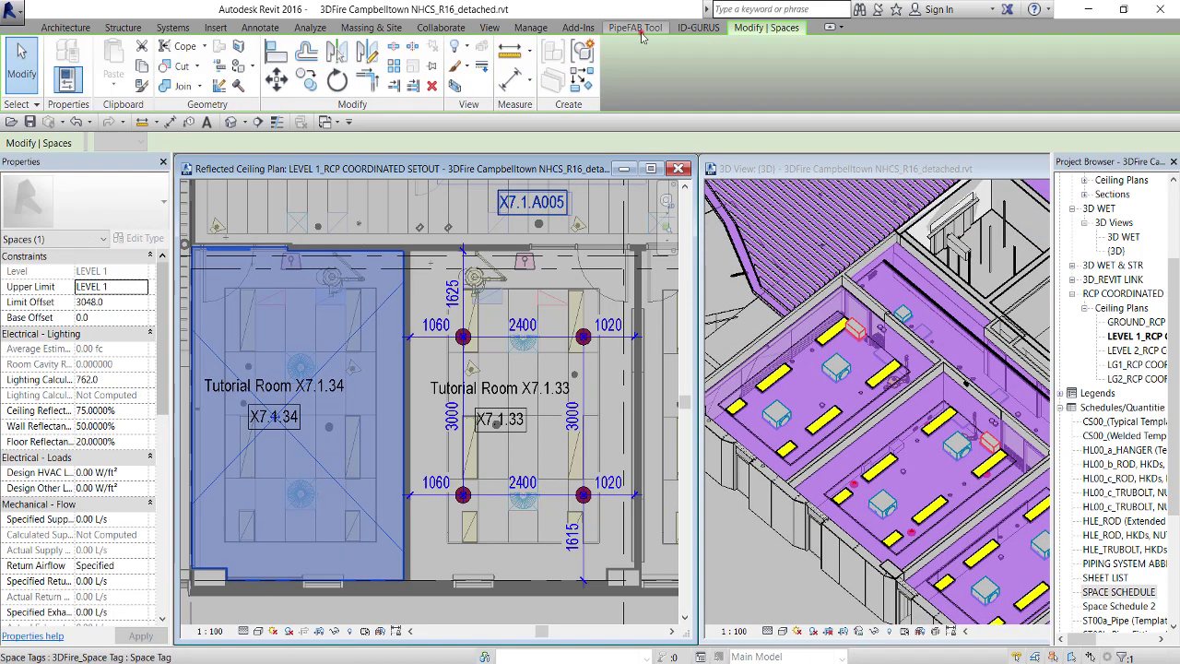
click(636, 28)
click(281, 69)
click(304, 134)
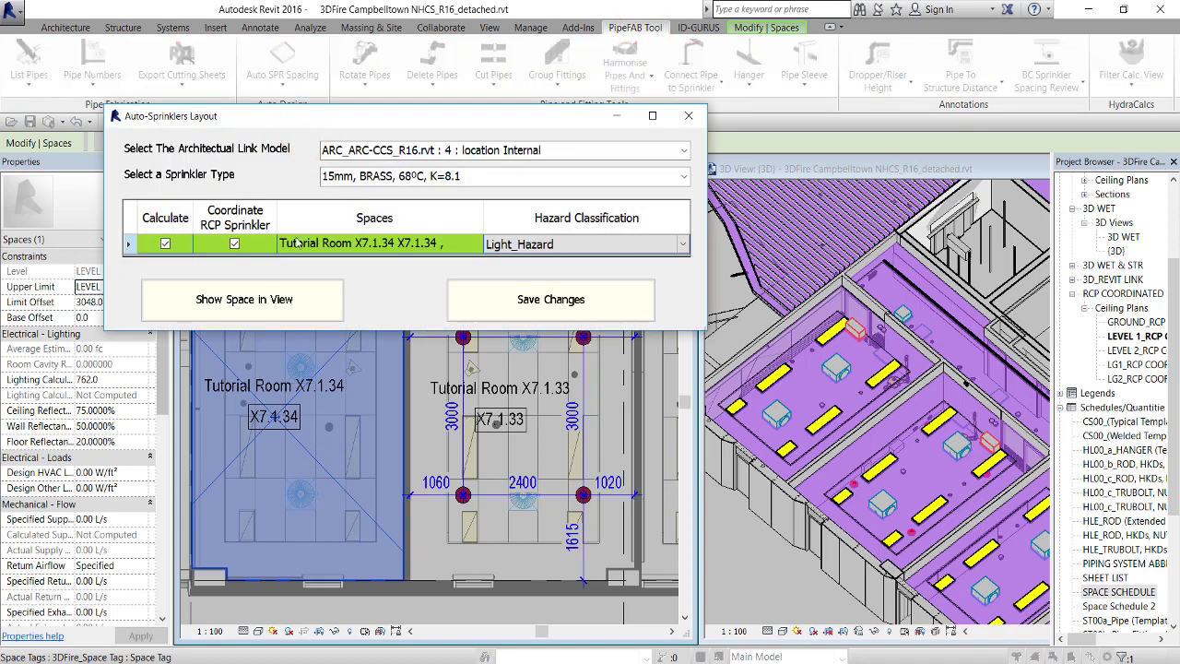
click(682, 244)
click(626, 304)
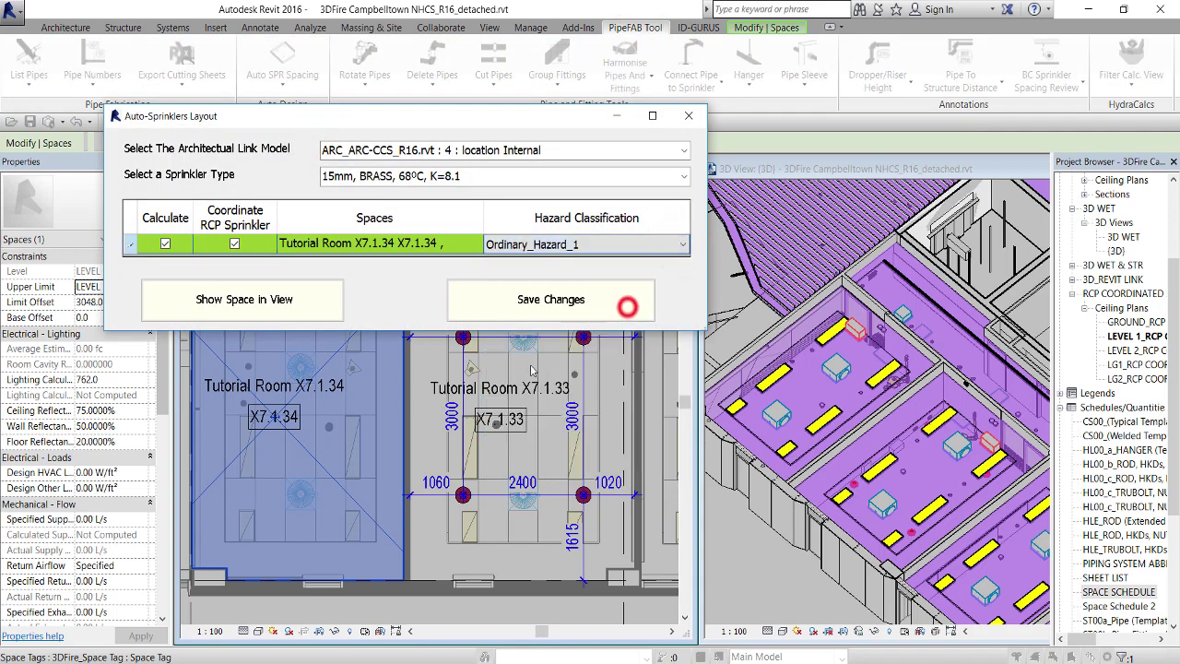
click(510, 302)
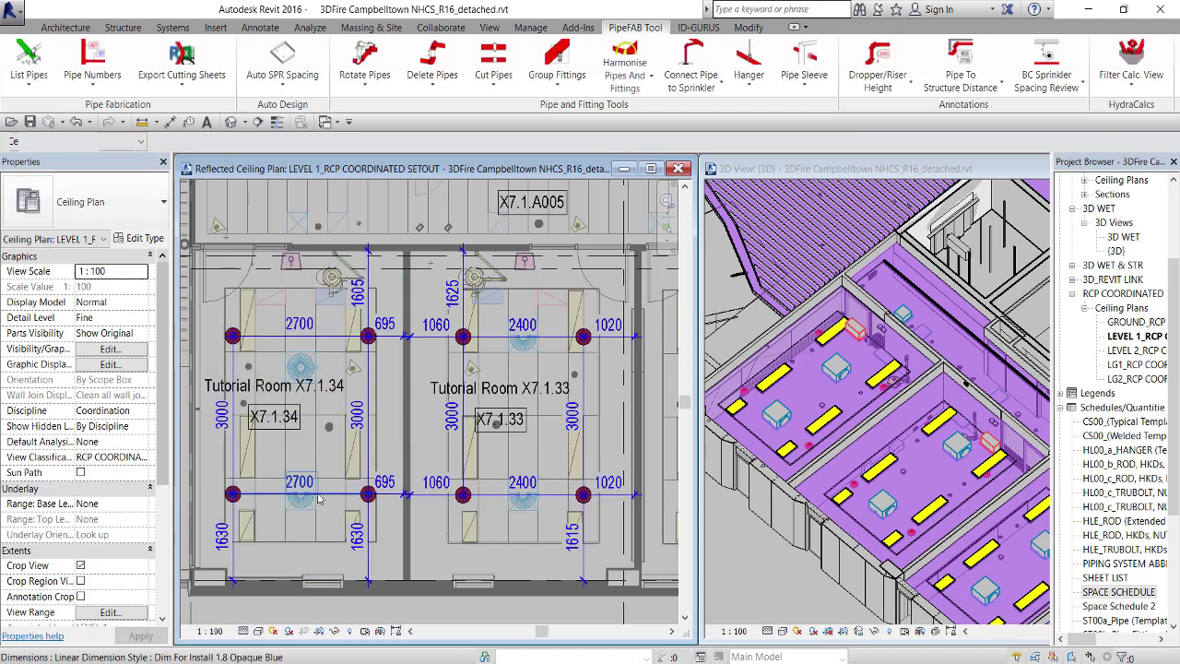
Zoom in and out to check the new 2700 by 3000 sprinkler grid.
scroll(393, 470, up, 2)
scroll(449, 476, down, 1)
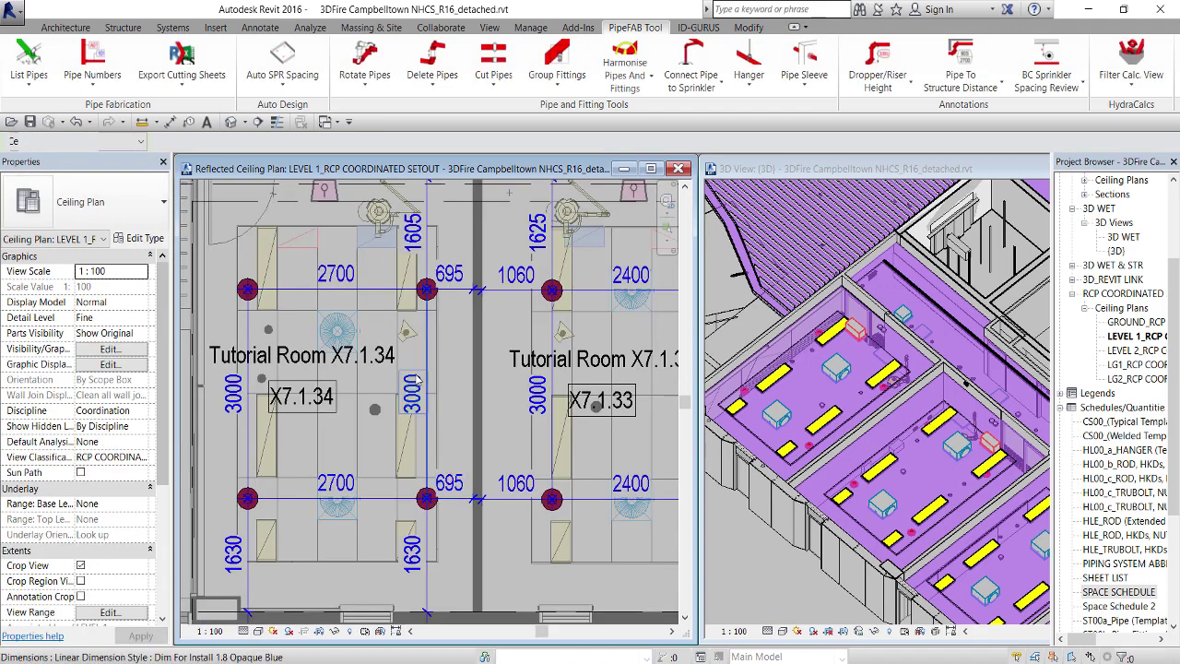
scroll(416, 380, down, 1)
scroll(864, 399, up, 2)
scroll(865, 399, up, 2)
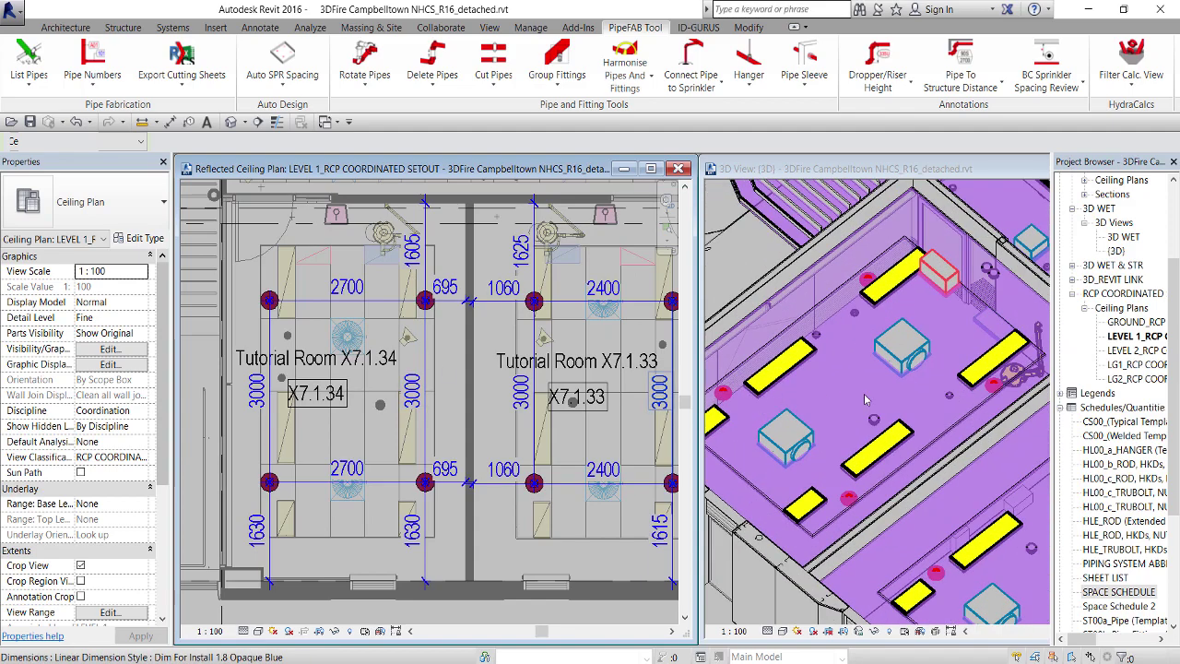
scroll(864, 399, down, 1)
scroll(864, 399, down, 1)
scroll(494, 477, down, 2)
scroll(495, 477, down, 2)
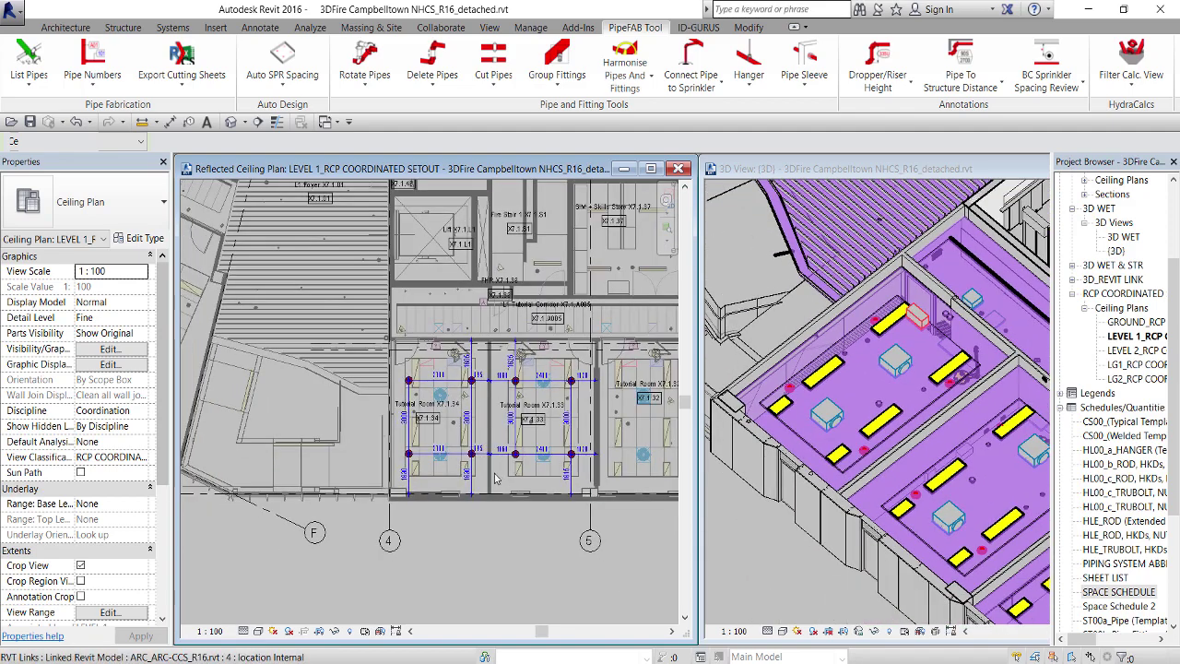
scroll(495, 478, down, 3)
scroll(385, 473, up, 3)
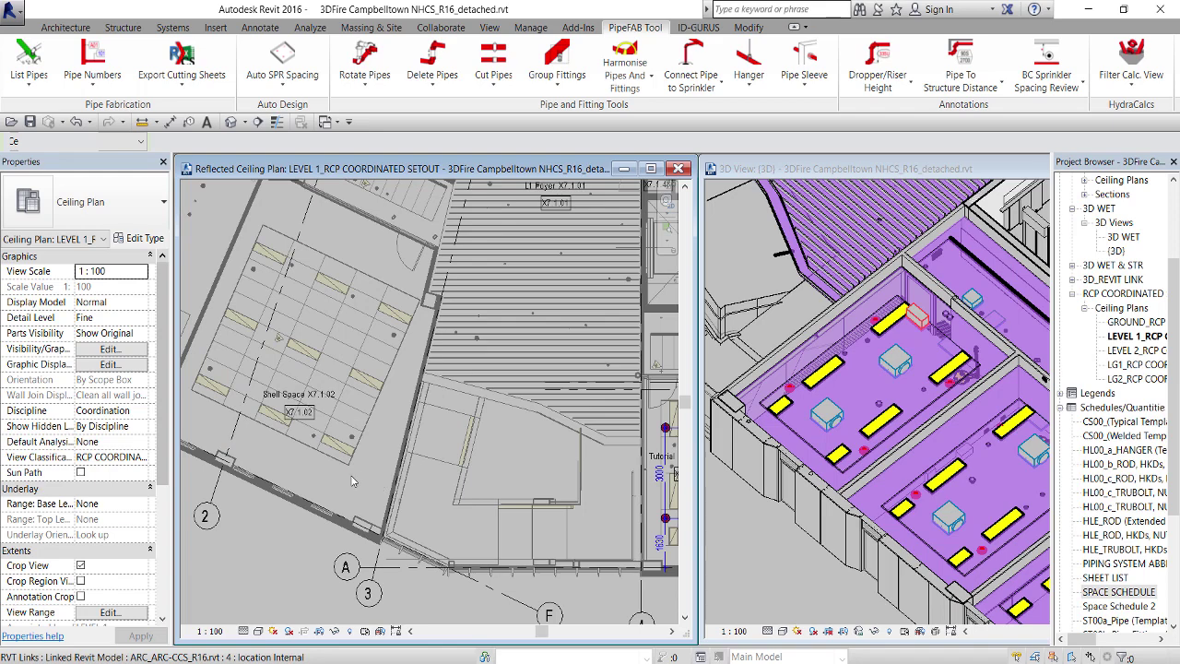
Select Shell Space X7.1.02 and run Auto SPR Spacing at Ordinary_Hazard_1.
click(351, 480)
click(629, 27)
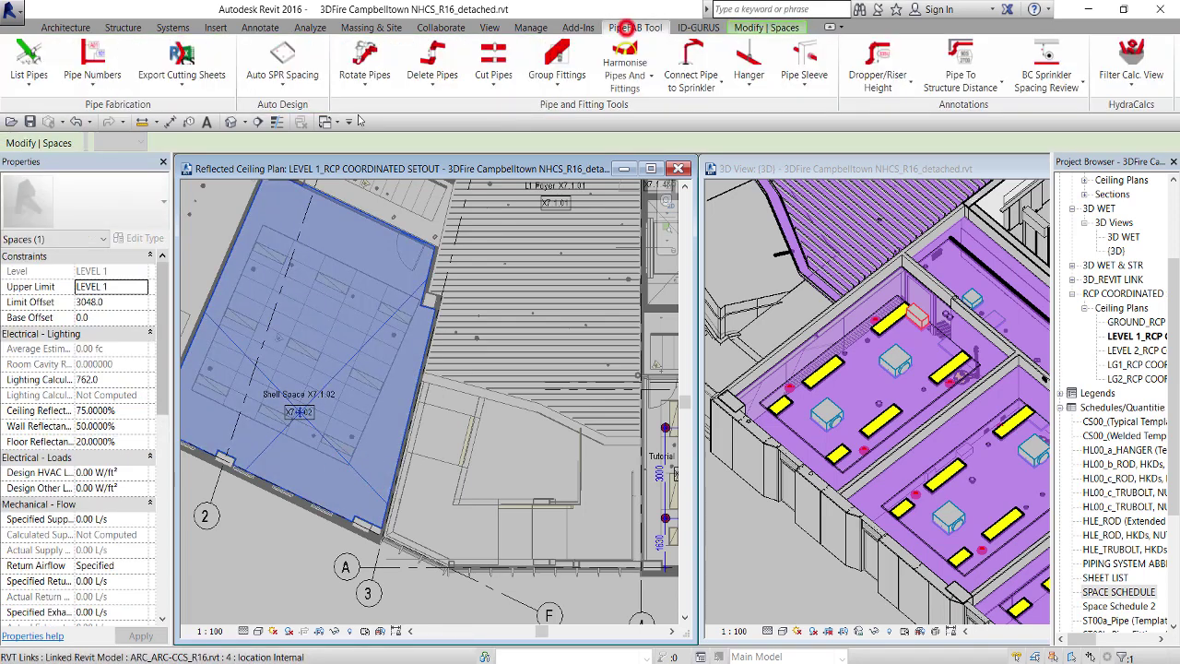
click(295, 81)
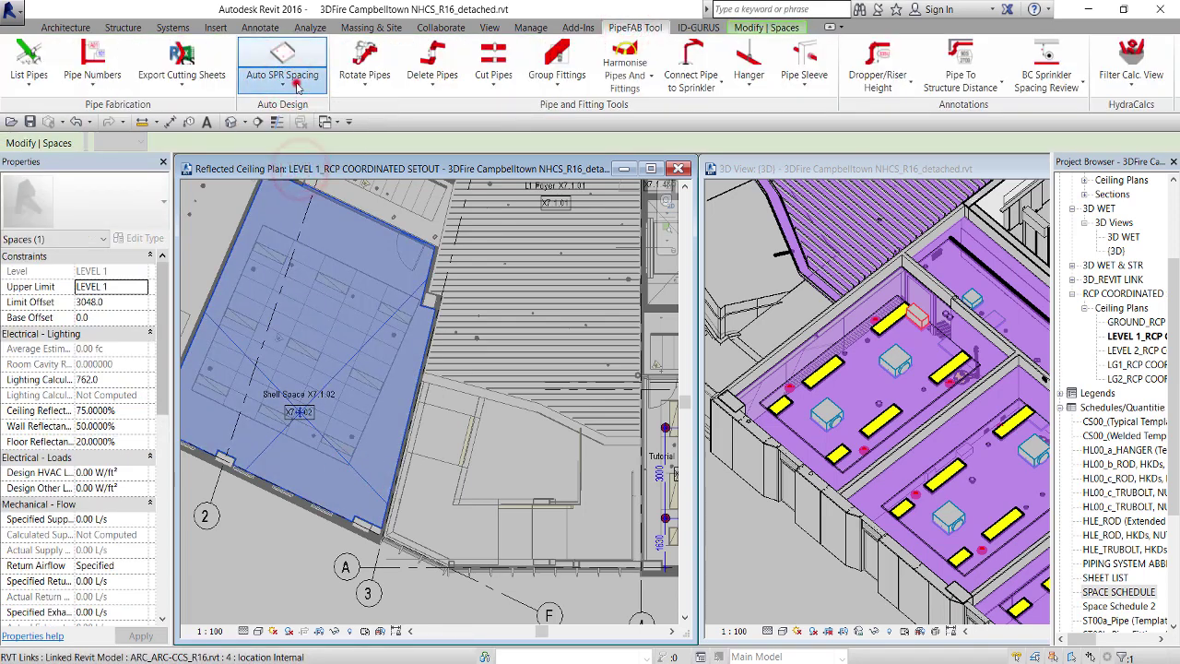
click(304, 156)
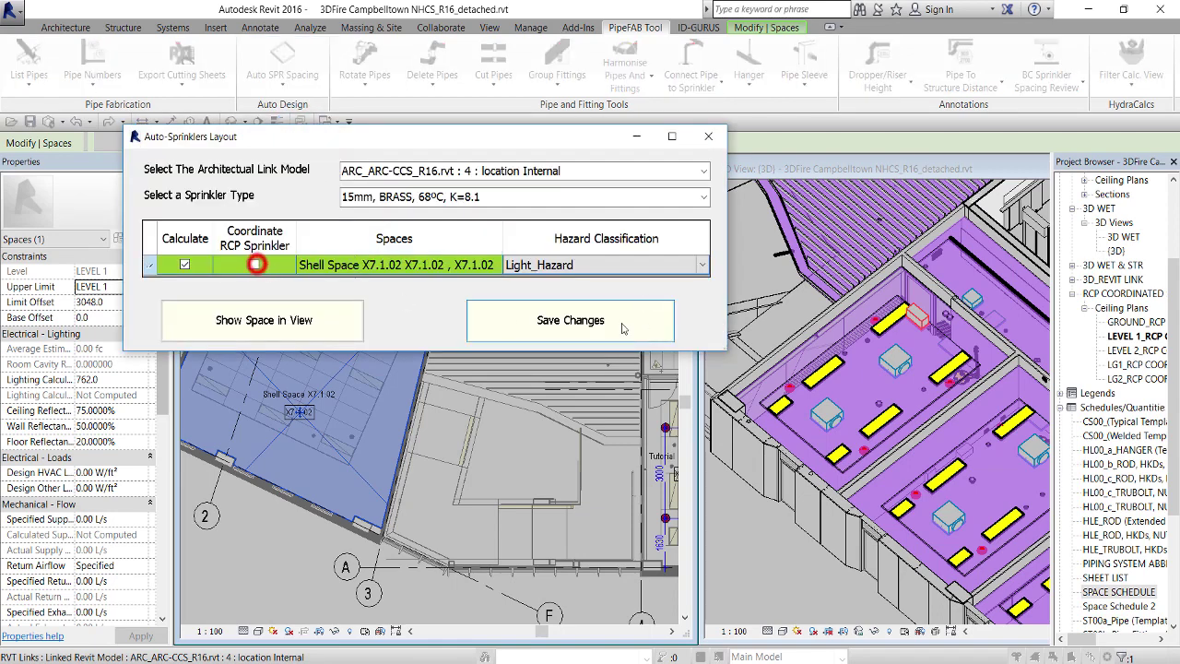
click(702, 264)
click(610, 330)
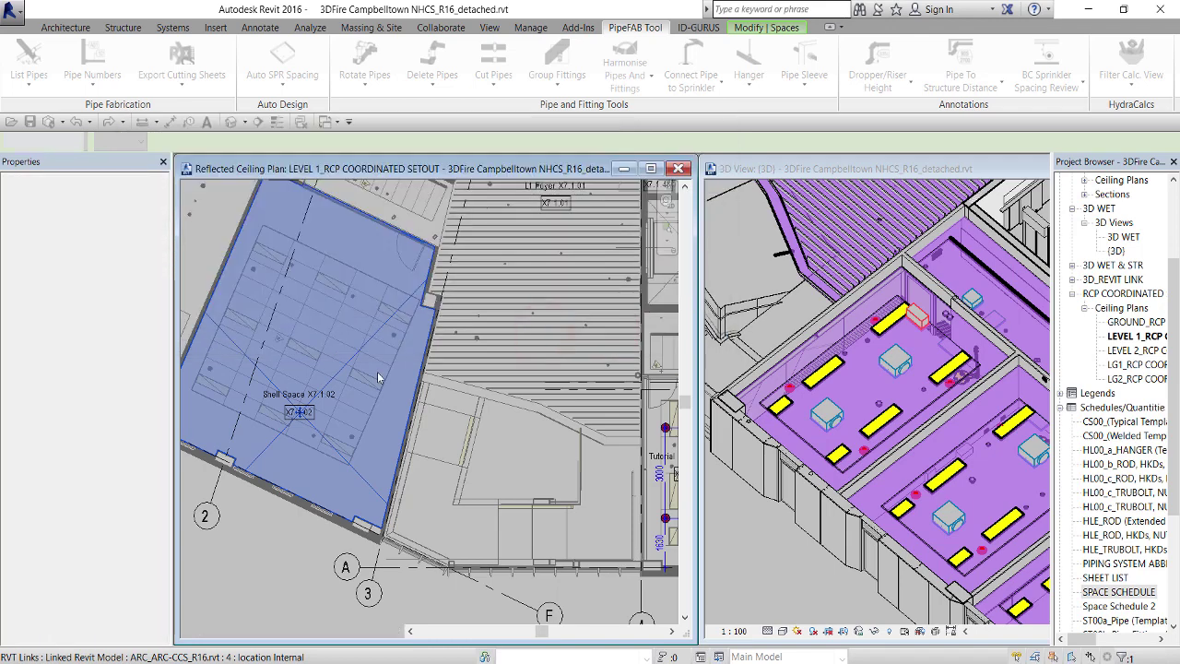
scroll(350, 364, up, 5)
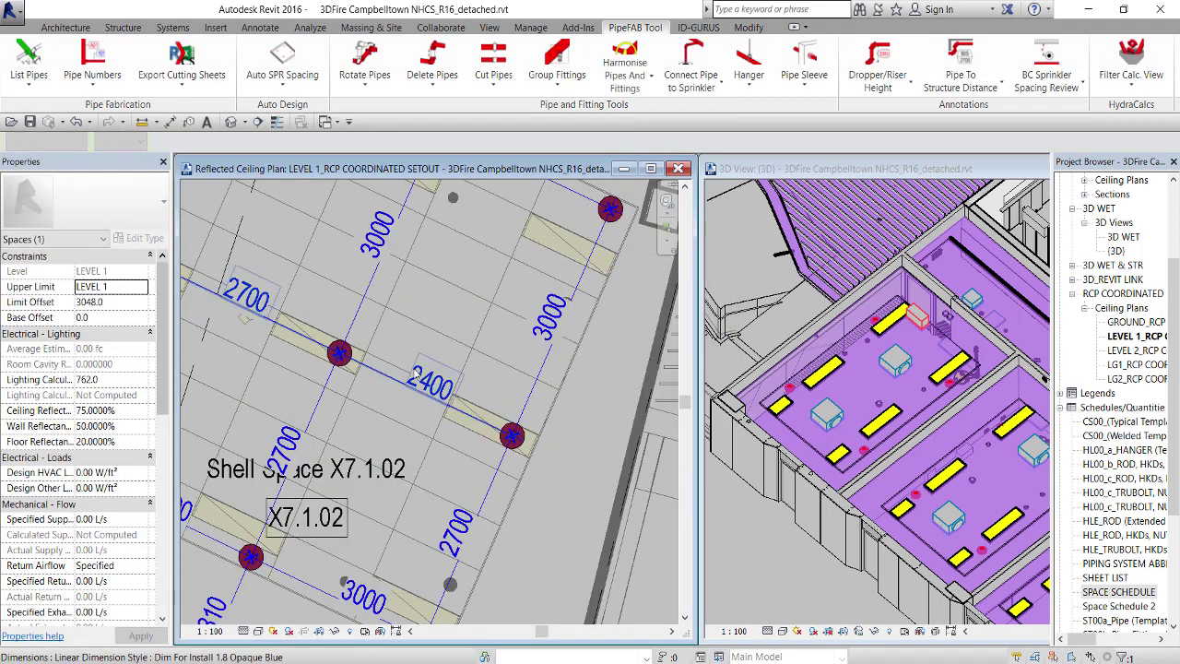
scroll(400, 440, down, 3)
Reselect Shell Space X7.1.02 and re-save its layout at Ordinary_Hazard_1 with RCP coordination.
click(400, 440)
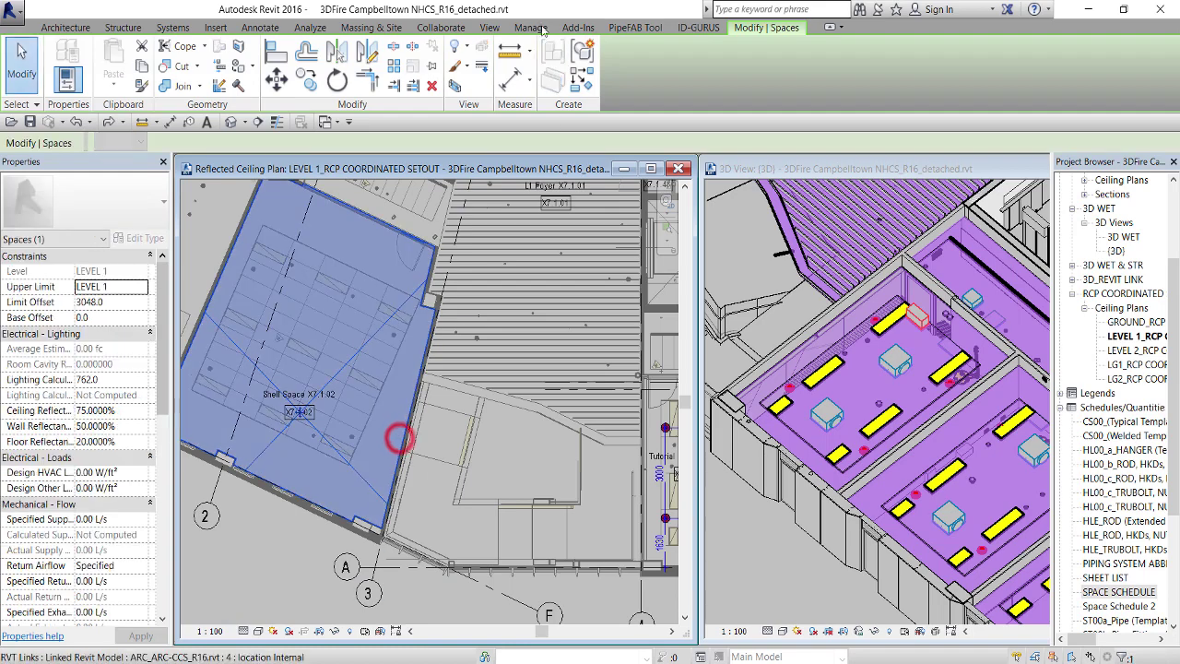
click(634, 26)
click(303, 79)
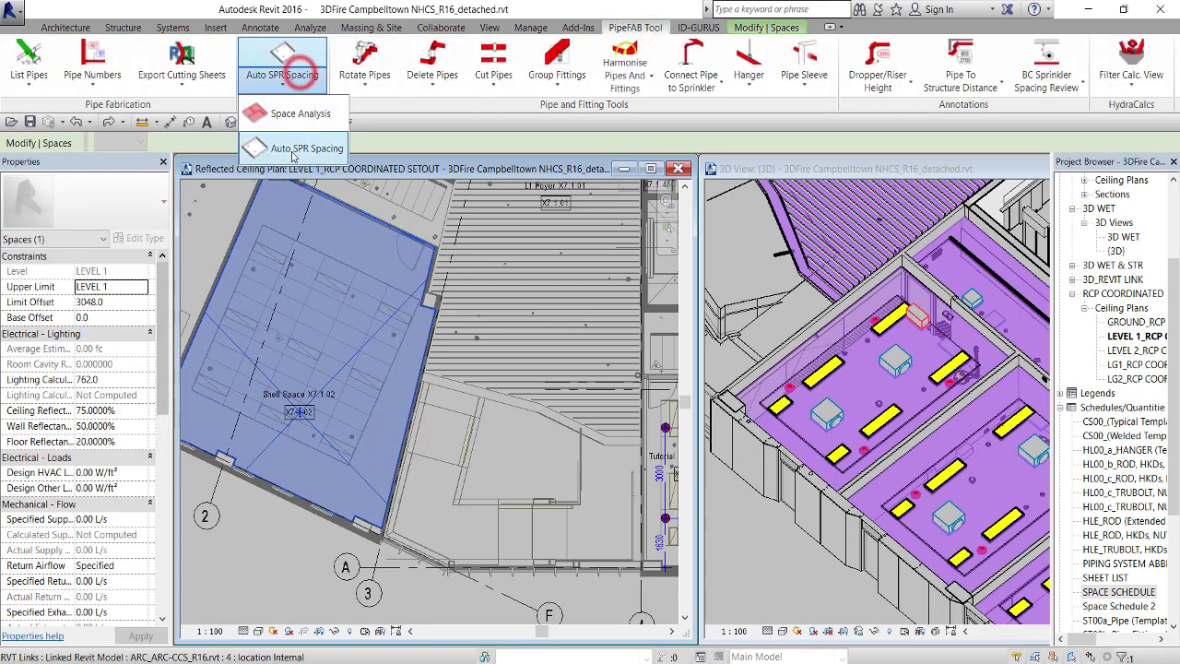
click(289, 136)
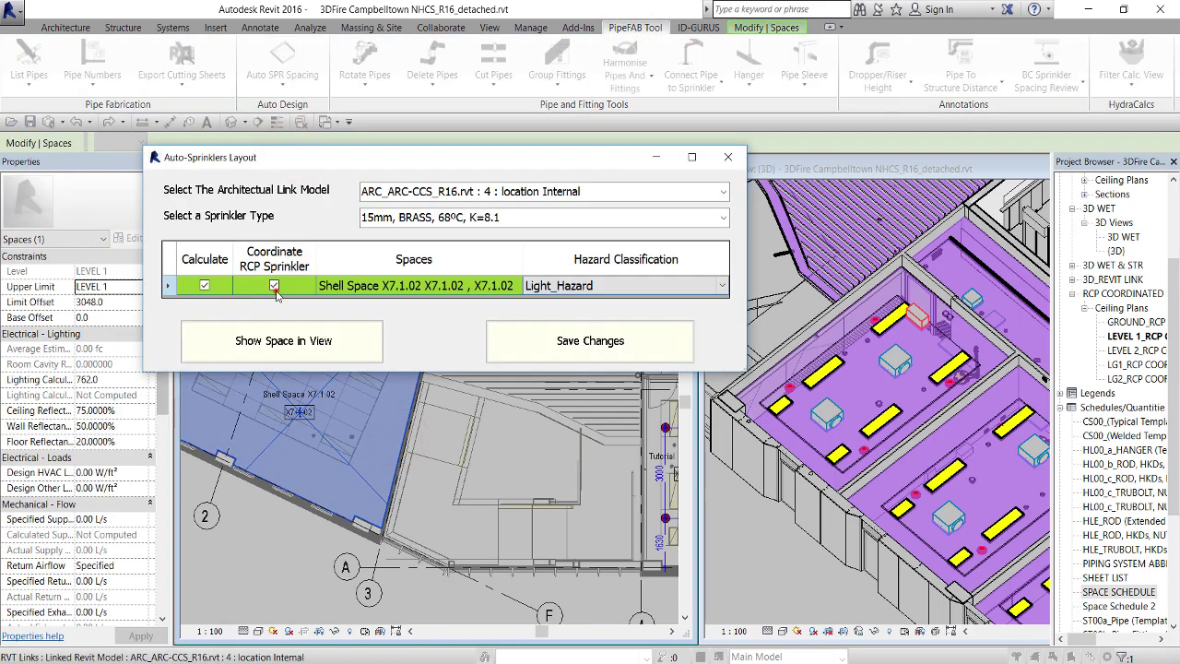
click(722, 286)
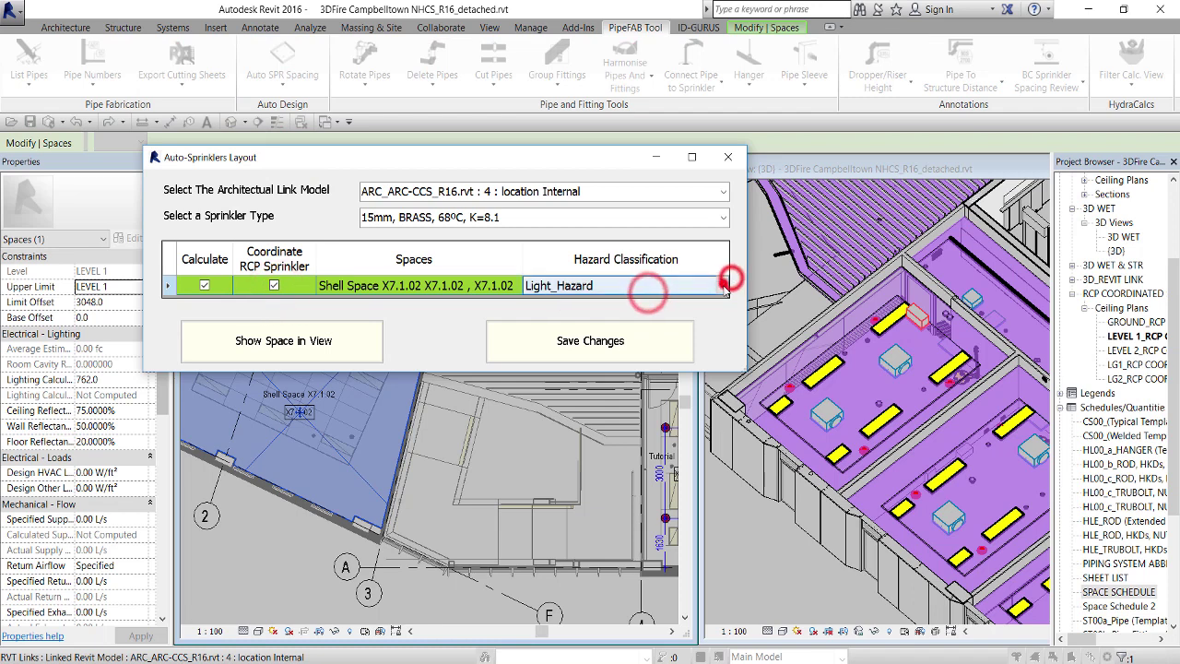
click(644, 344)
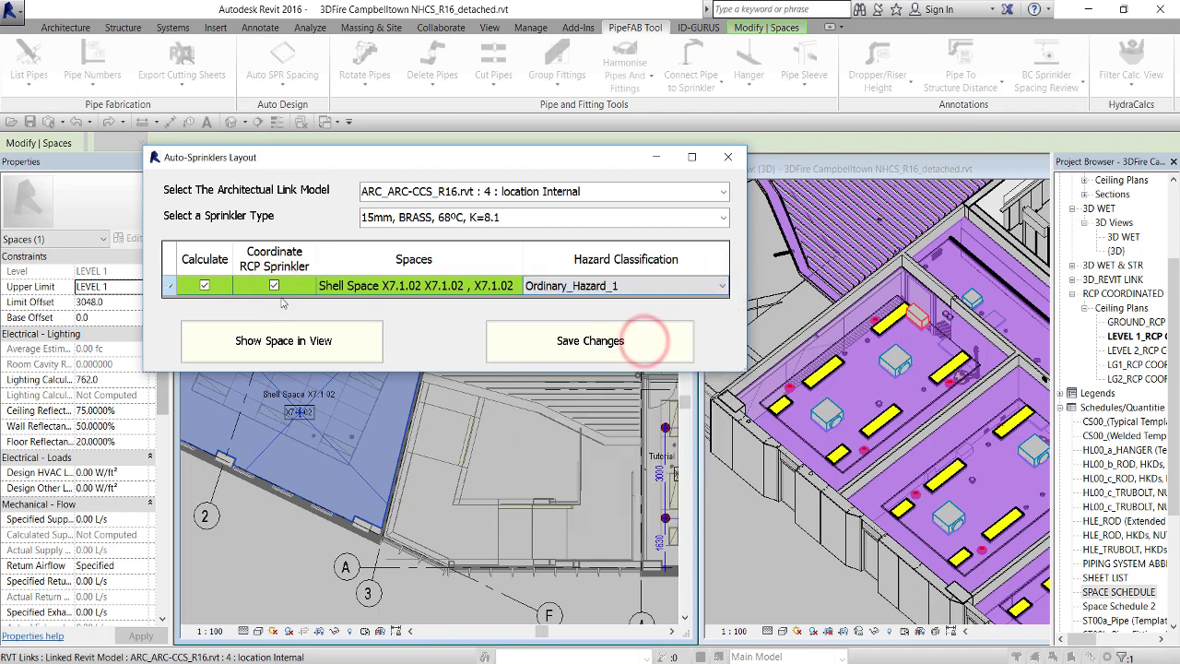
click(592, 351)
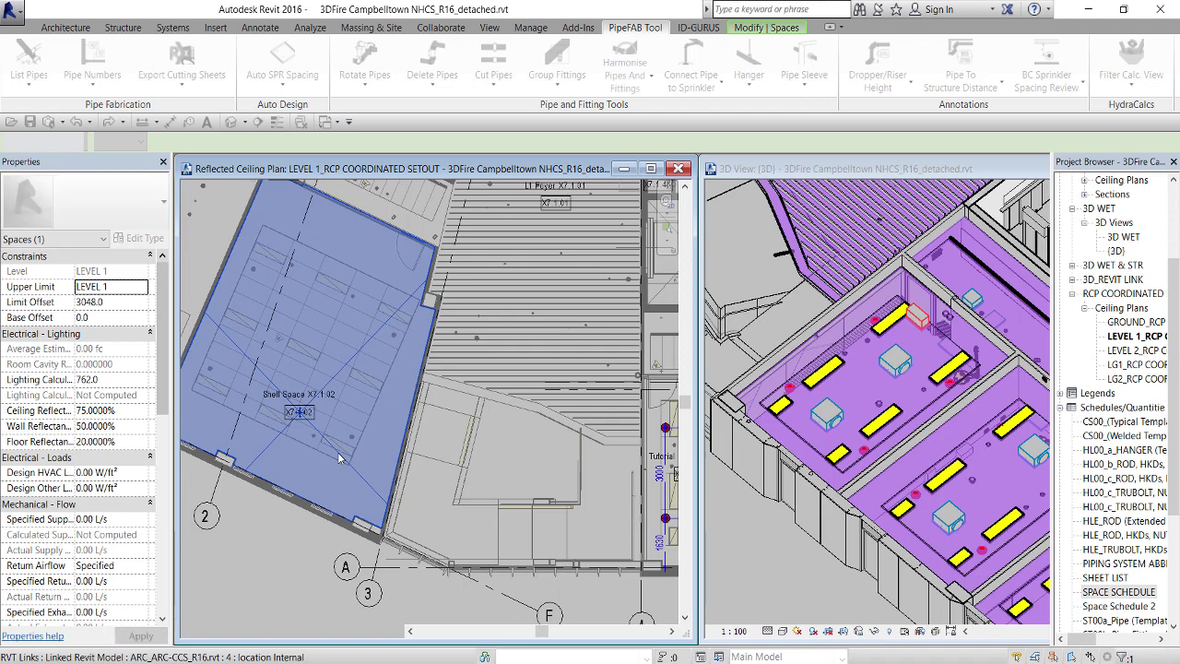
key(Escape)
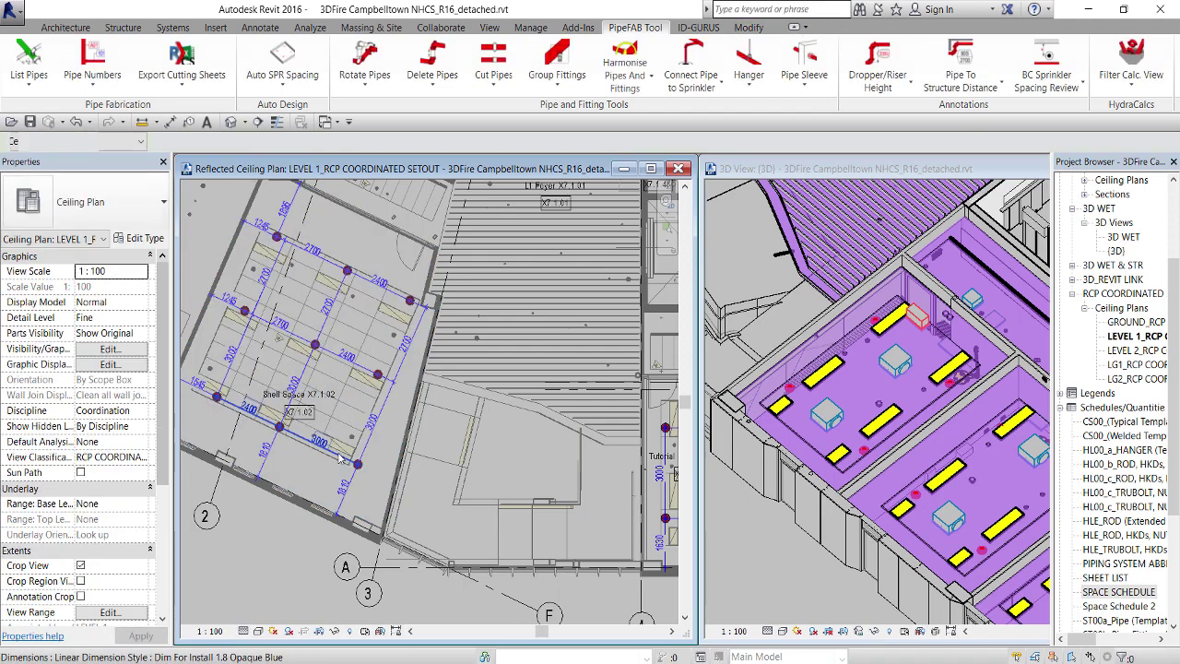
scroll(313, 375, up, 2)
scroll(313, 375, up, 1)
scroll(366, 527, down, 2)
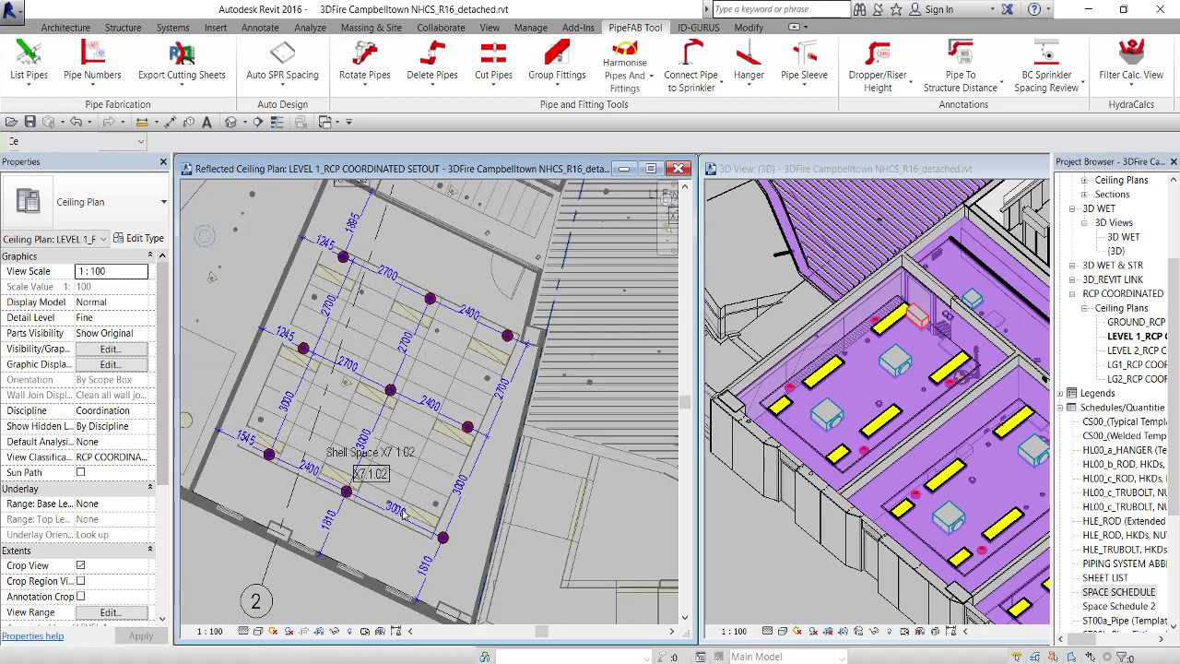
scroll(366, 527, up, 3)
scroll(365, 527, down, 2)
scroll(366, 527, down, 1)
scroll(924, 498, down, 1)
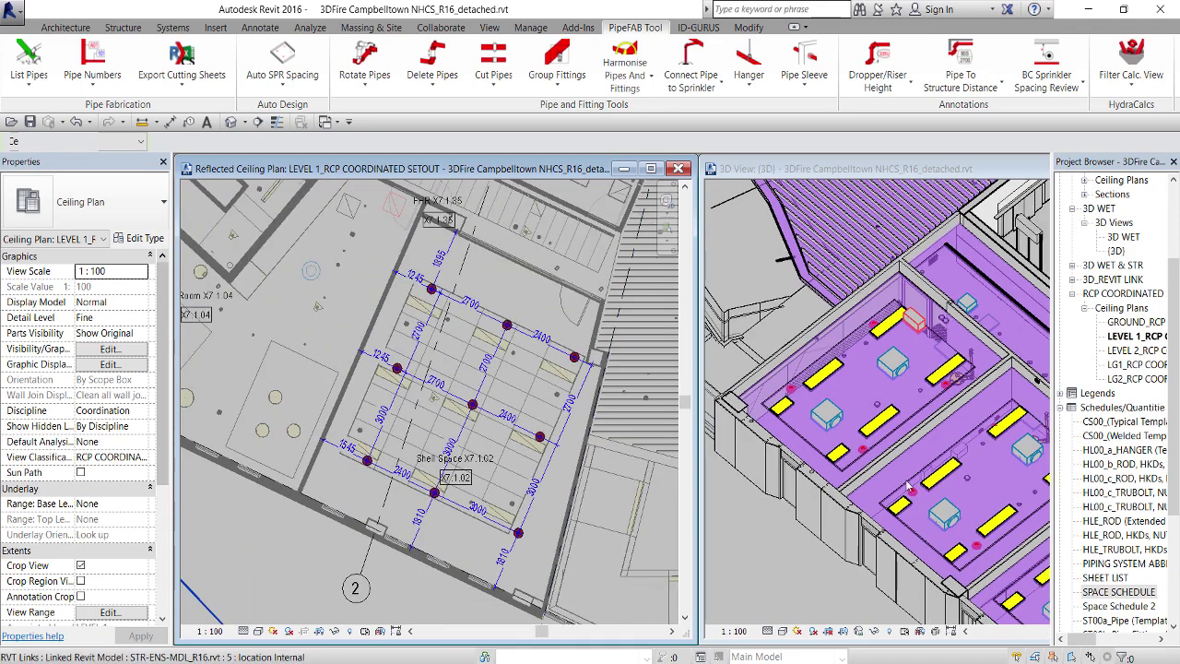
scroll(925, 498, down, 2)
scroll(925, 498, up, 2)
scroll(949, 461, up, 2)
scroll(974, 428, up, 2)
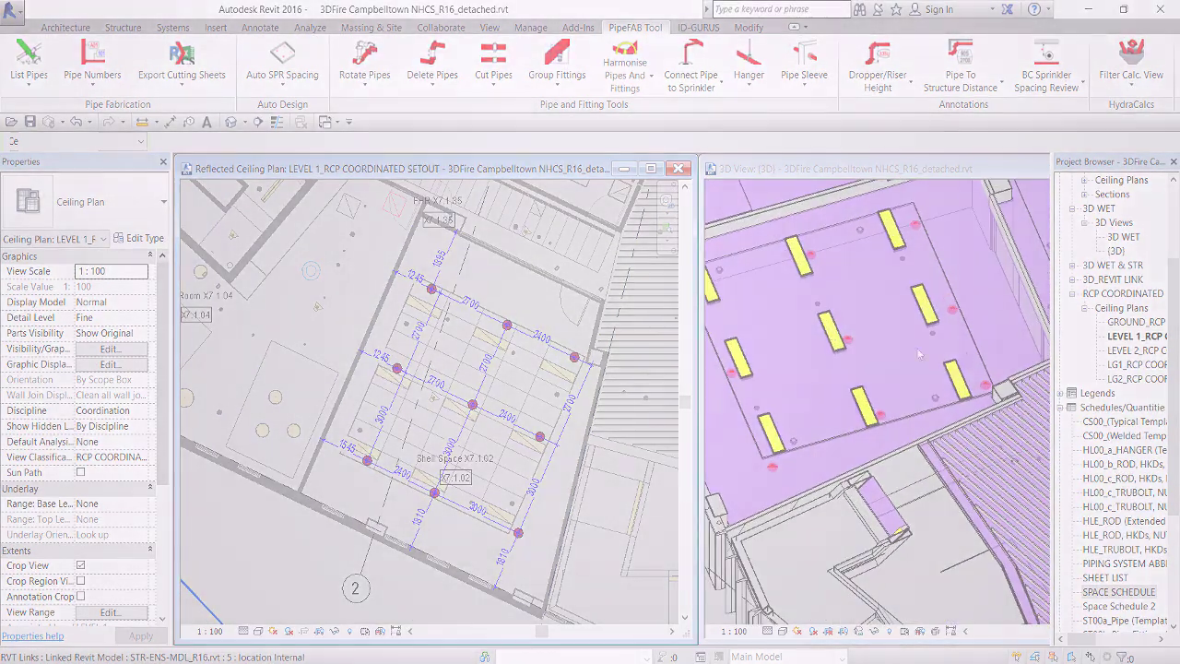